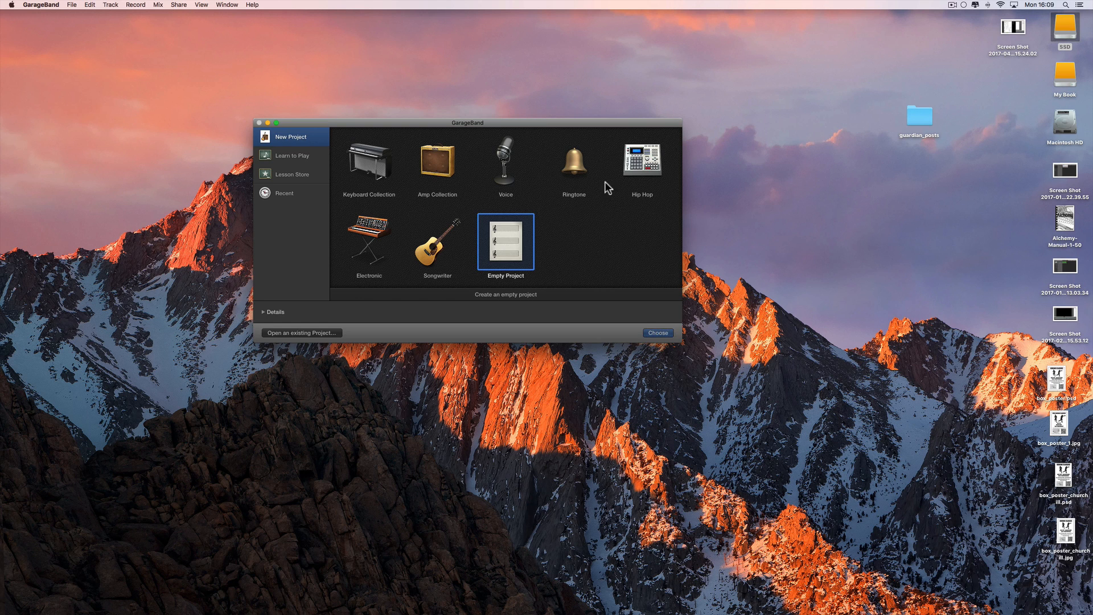
# - Create a new empty project with a Drummer track
pyautogui.click(510, 248)
pyautogui.click(657, 333)
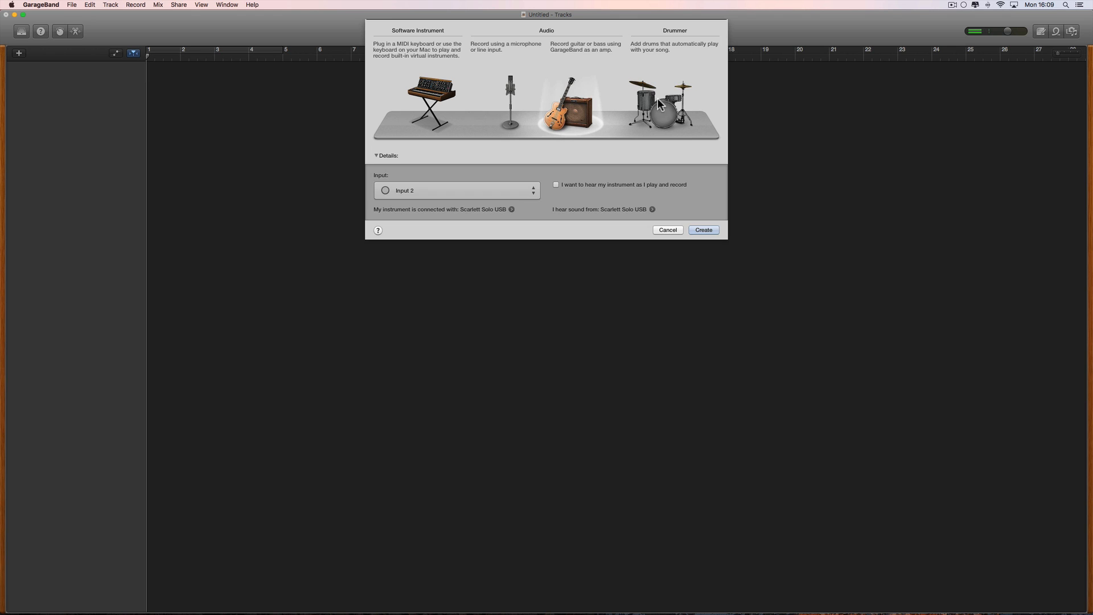
pyautogui.click(662, 101)
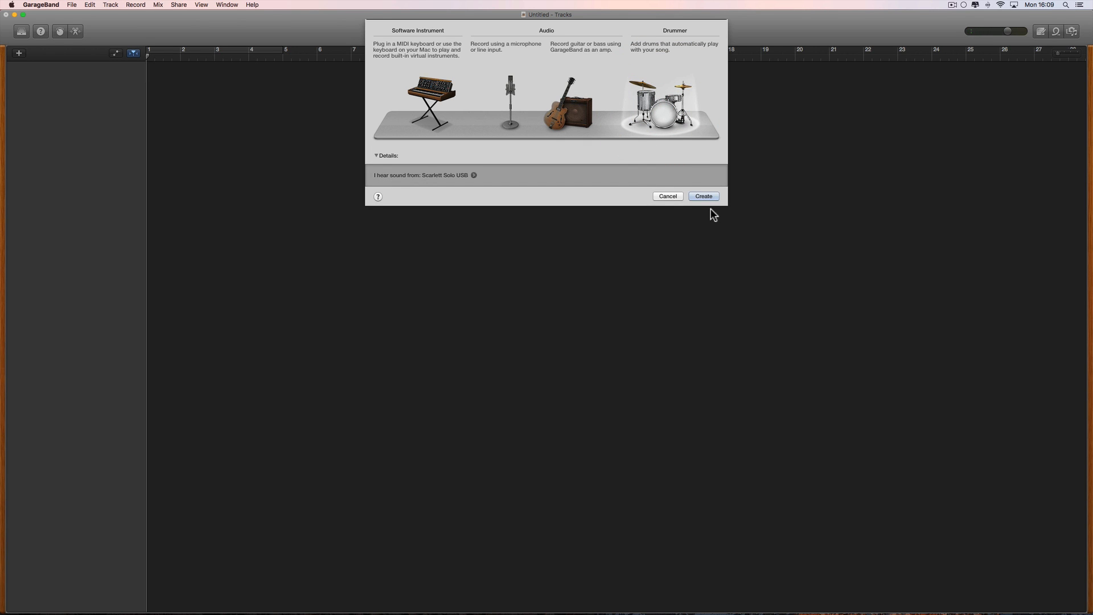
pyautogui.click(703, 196)
# - Delete the second drummer region, leaving only the region over the first eight bars
pyautogui.click(470, 89)
pyautogui.click(667, 90)
pyautogui.click(499, 89)
pyautogui.click(617, 89)
pyautogui.click(712, 76)
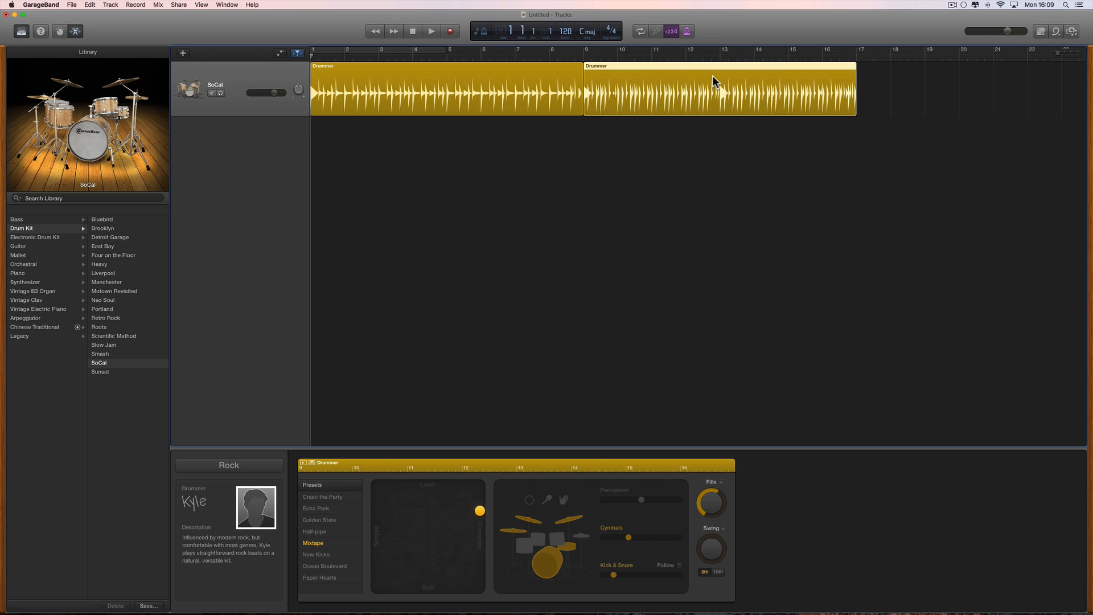
pyautogui.press('Delete')
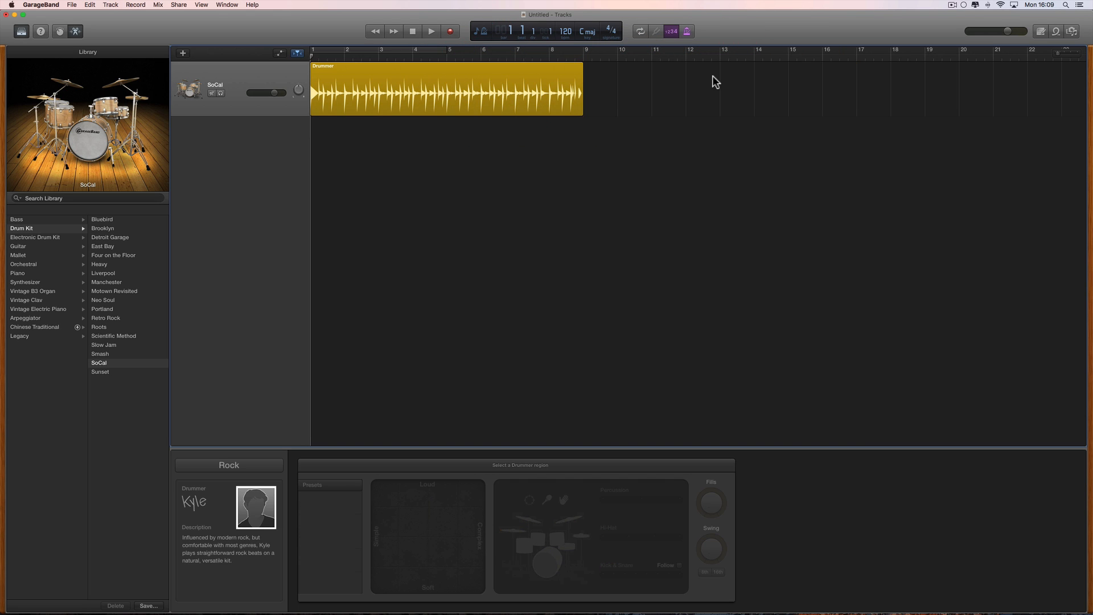
# - Select the remaining drummer region and play back a short part of its beat
pyautogui.click(469, 84)
pyautogui.hscroll(-1, 461, 129)
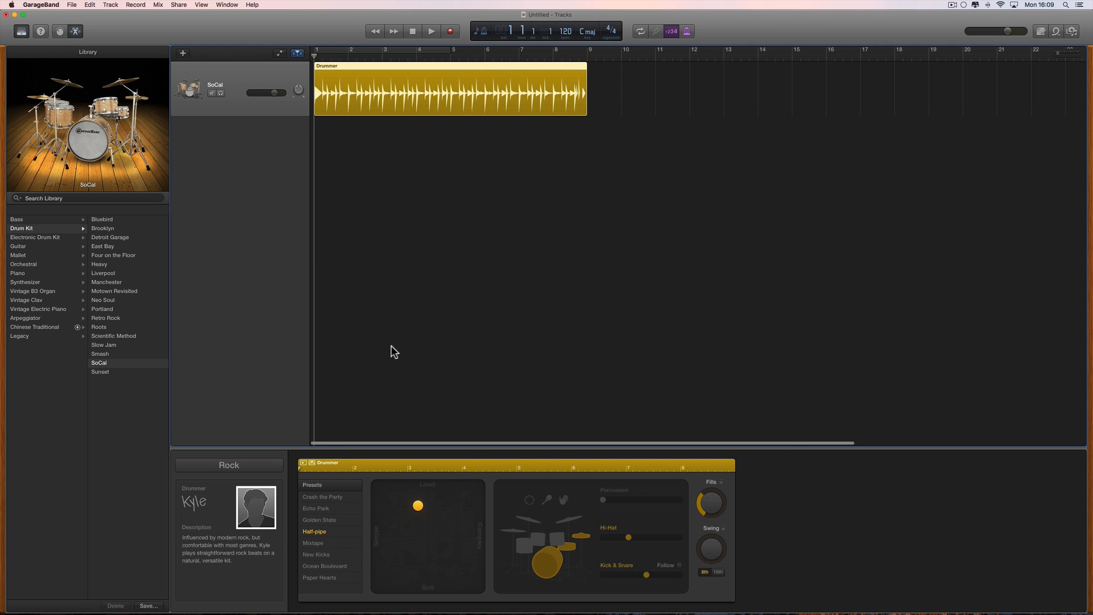
pyautogui.click(427, 120)
pyautogui.click(425, 99)
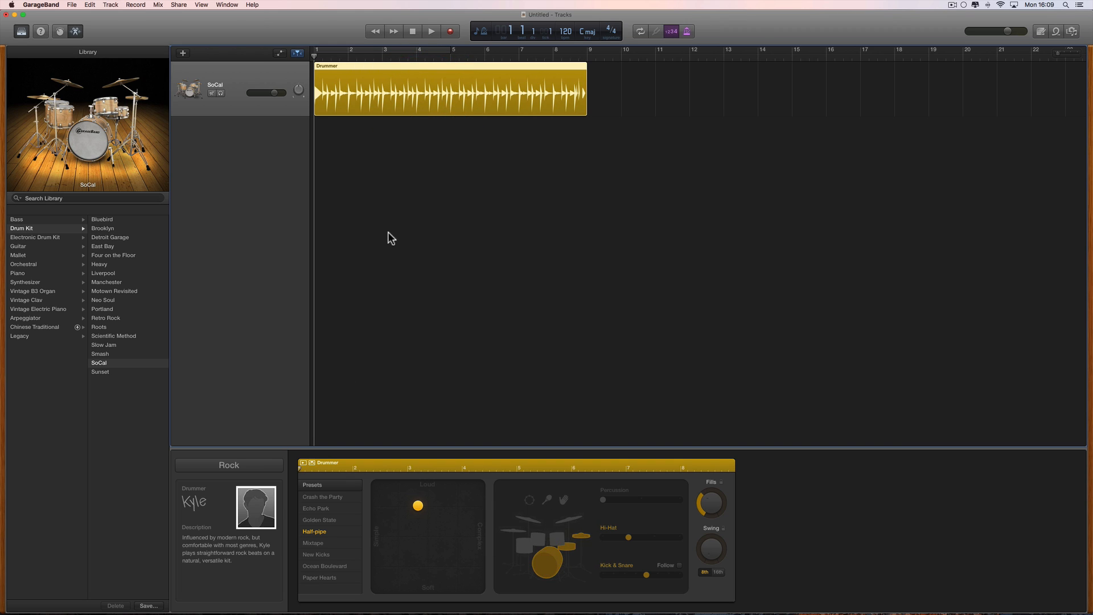
pyautogui.press('space')
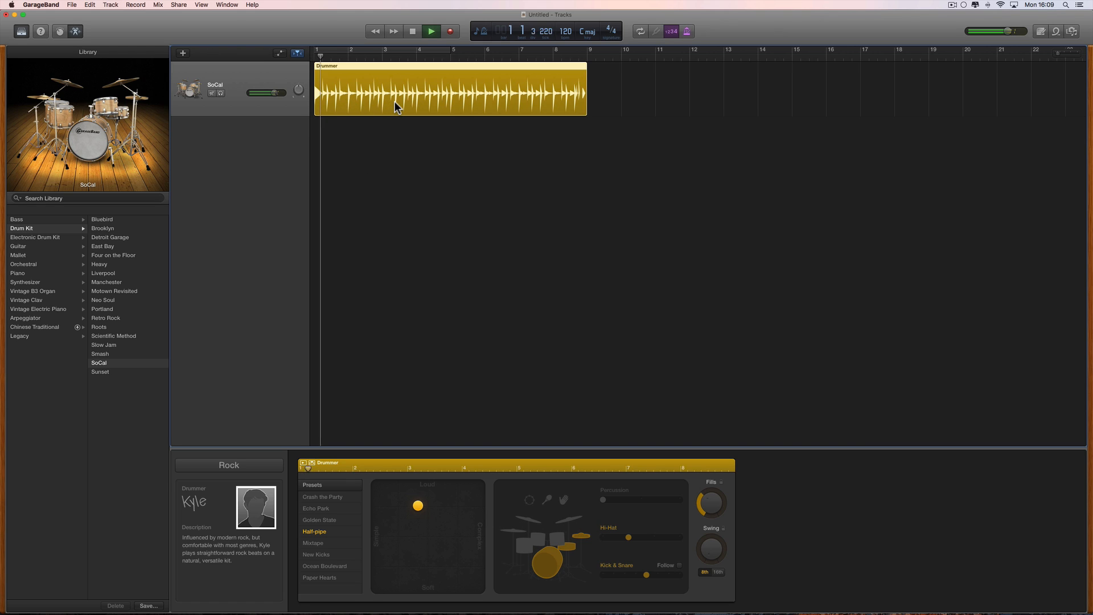
pyautogui.press('space')
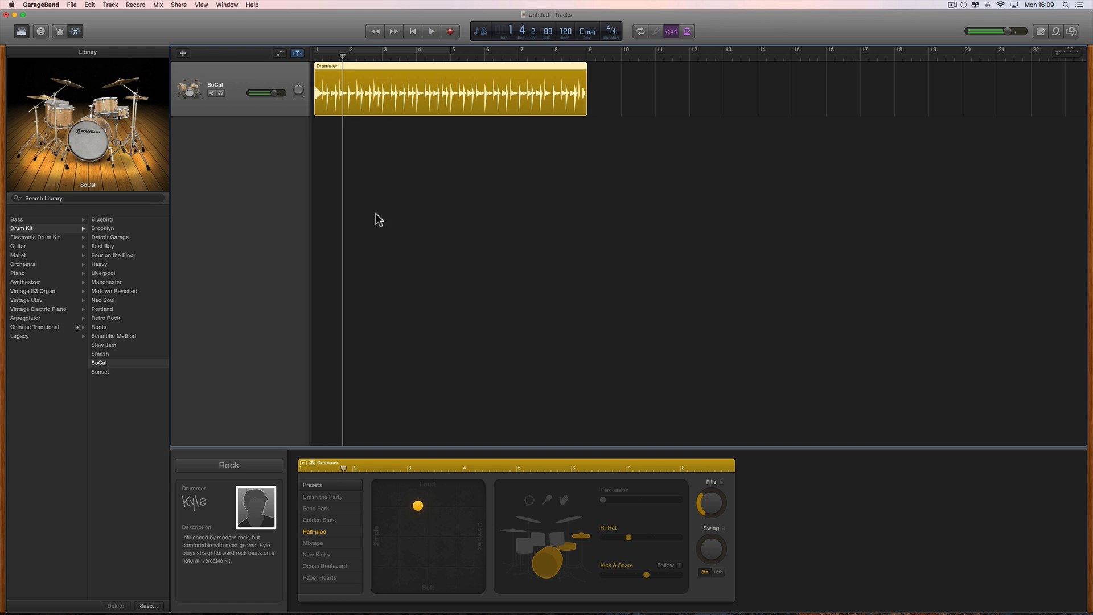
# - Try the Crash the Party preset on the drummer region and listen to it
pyautogui.click(318, 496)
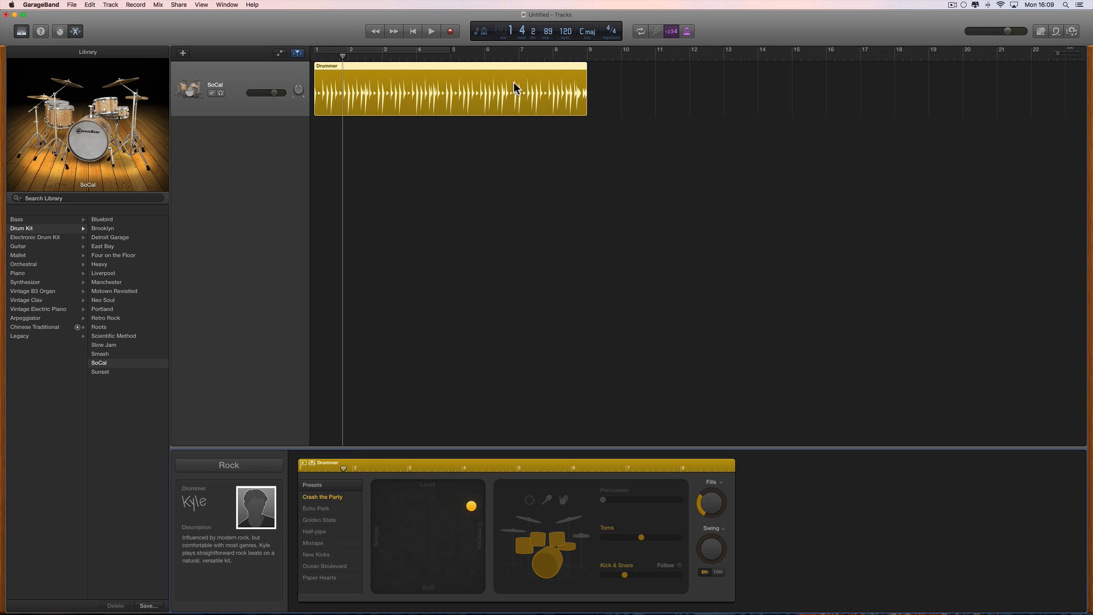
pyautogui.press('space')
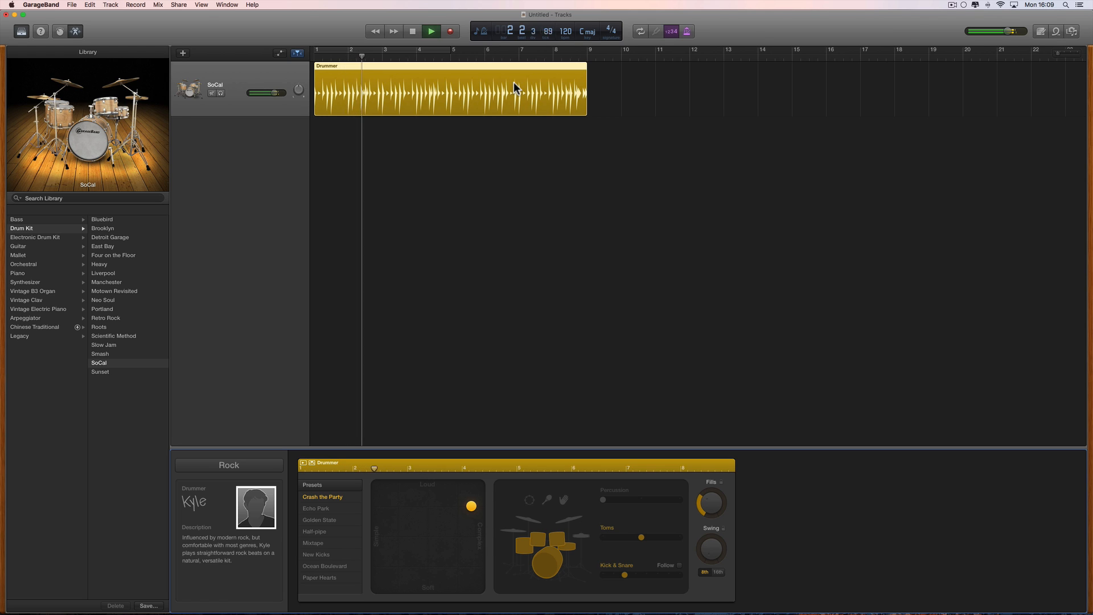
pyautogui.press('space')
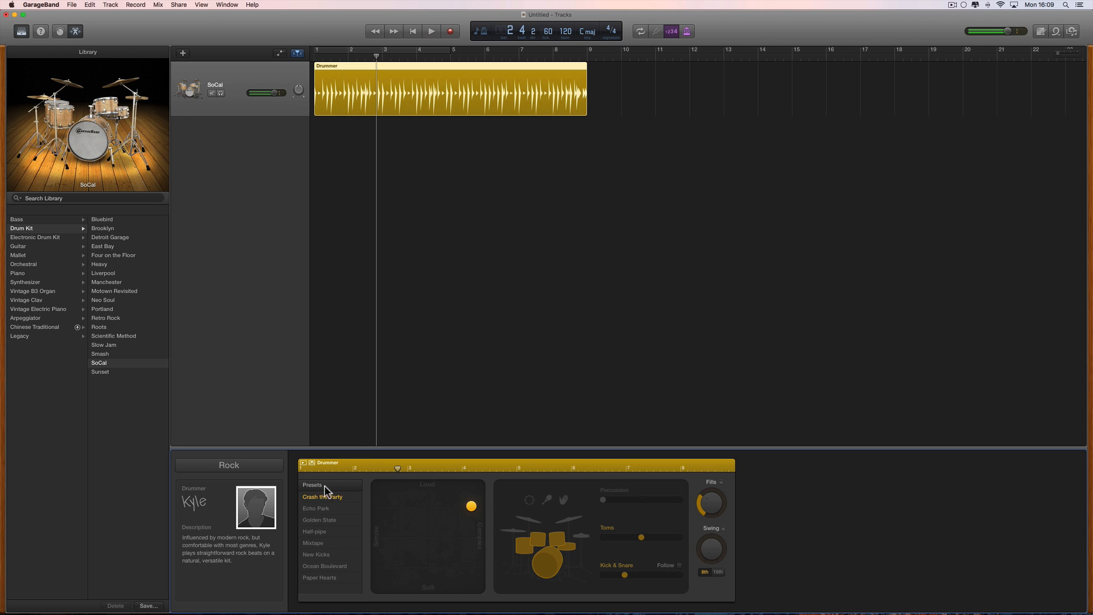
# - Try the Golden State preset on the drummer region and listen to it
pyautogui.click(323, 506)
pyautogui.press('space')
pyautogui.press('space')
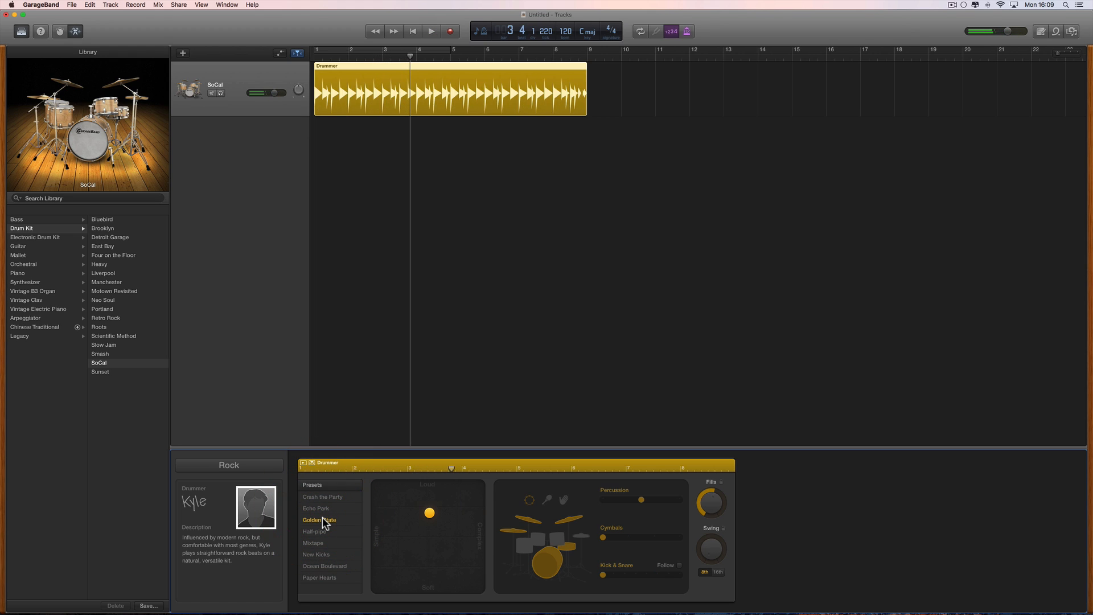
pyautogui.press('space')
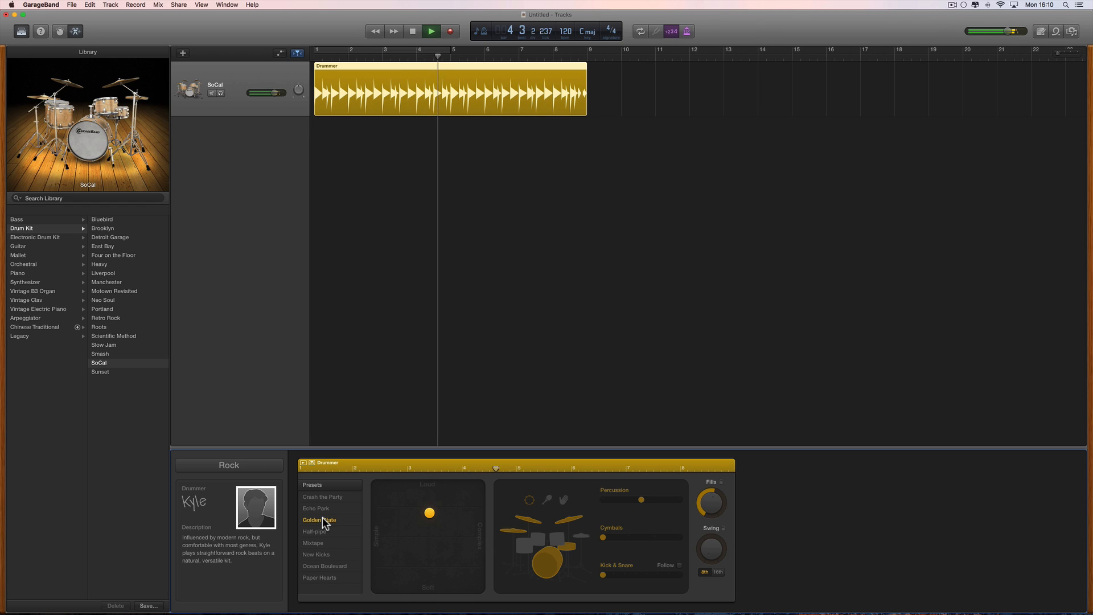
pyautogui.press('space')
# - Replace the drummer with the Alternative drummer who uses the Detroit Garage kit and play the region from the start
pyautogui.click(249, 516)
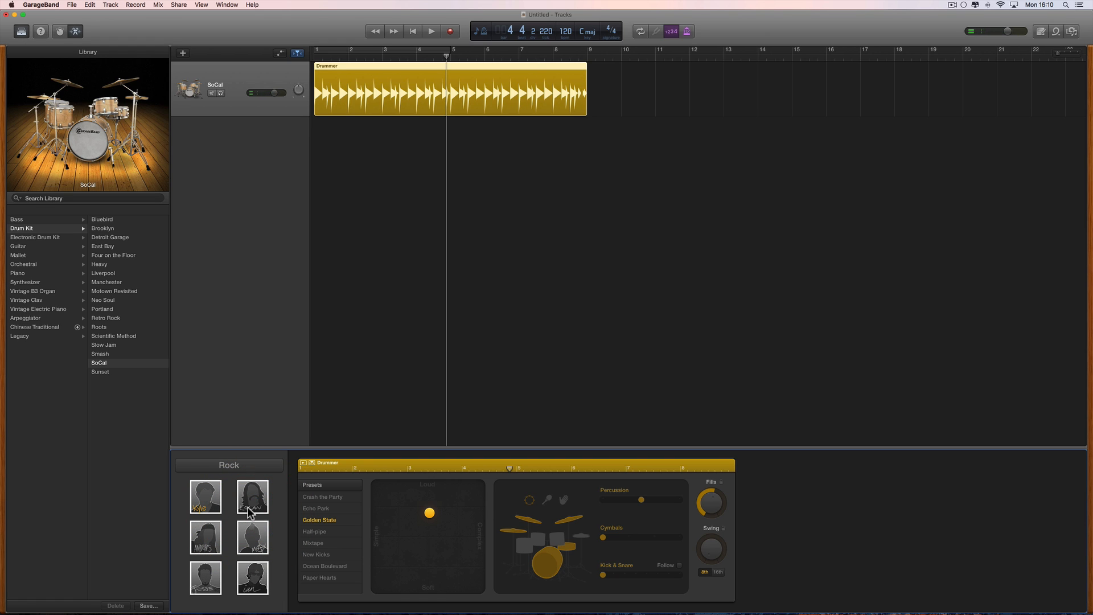
pyautogui.click(242, 465)
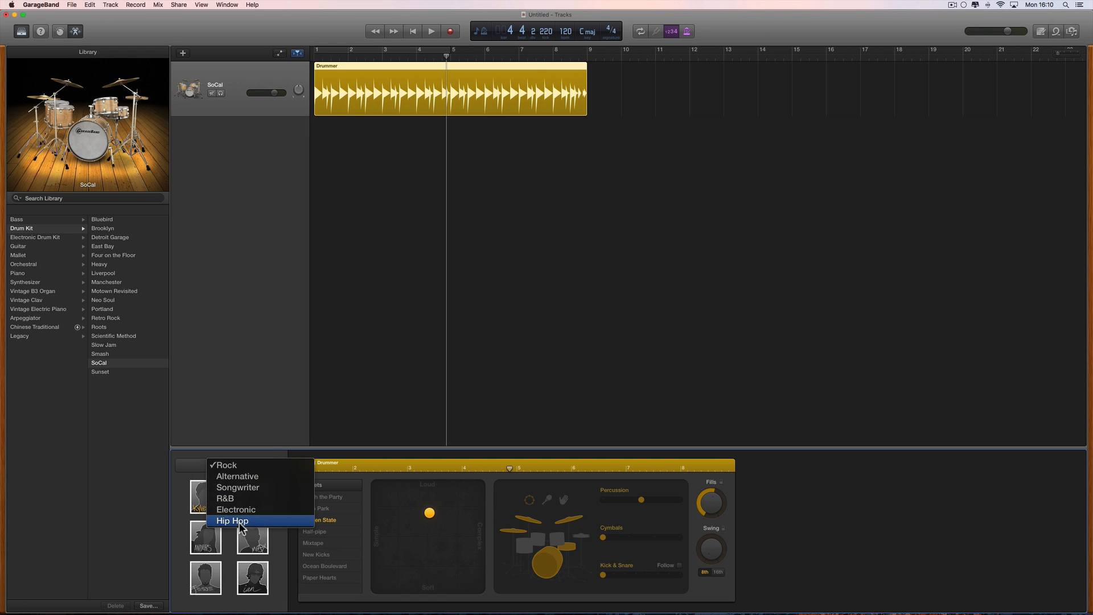
pyautogui.click(240, 476)
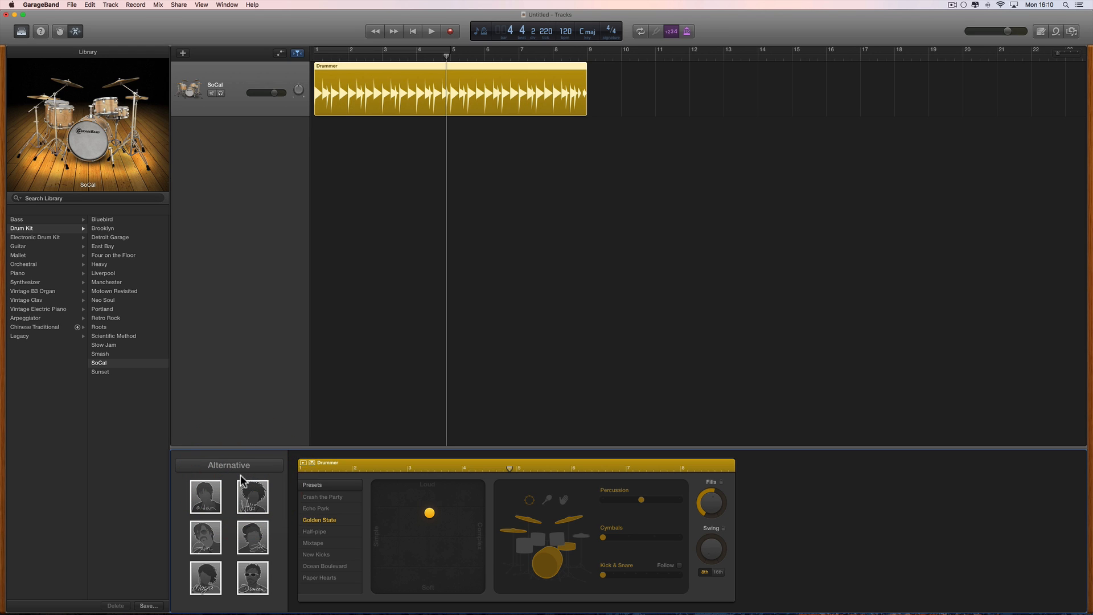
pyautogui.click(257, 537)
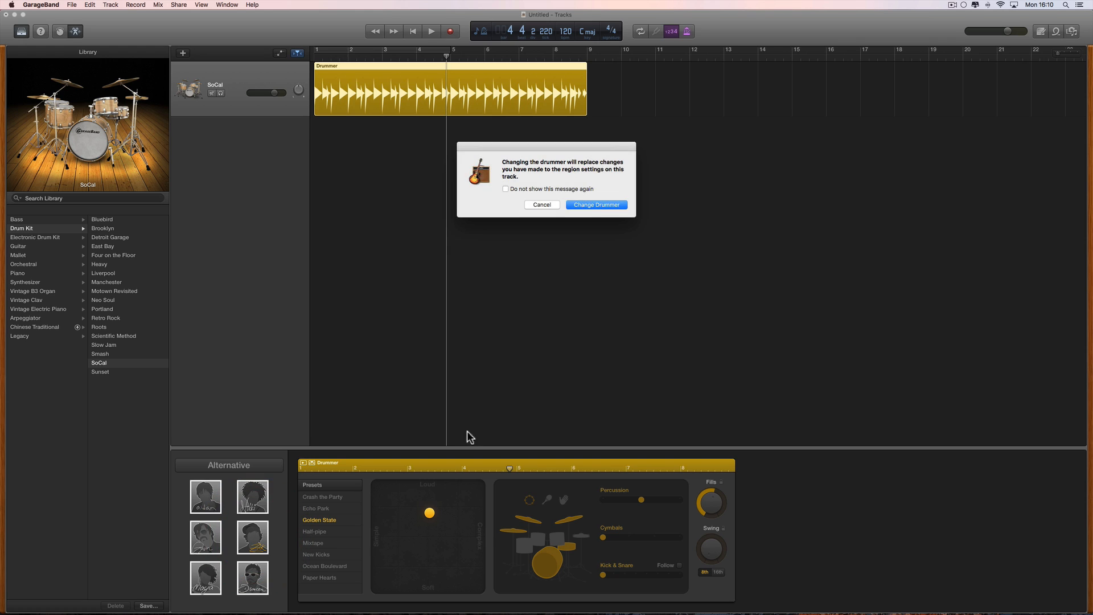
pyautogui.click(588, 202)
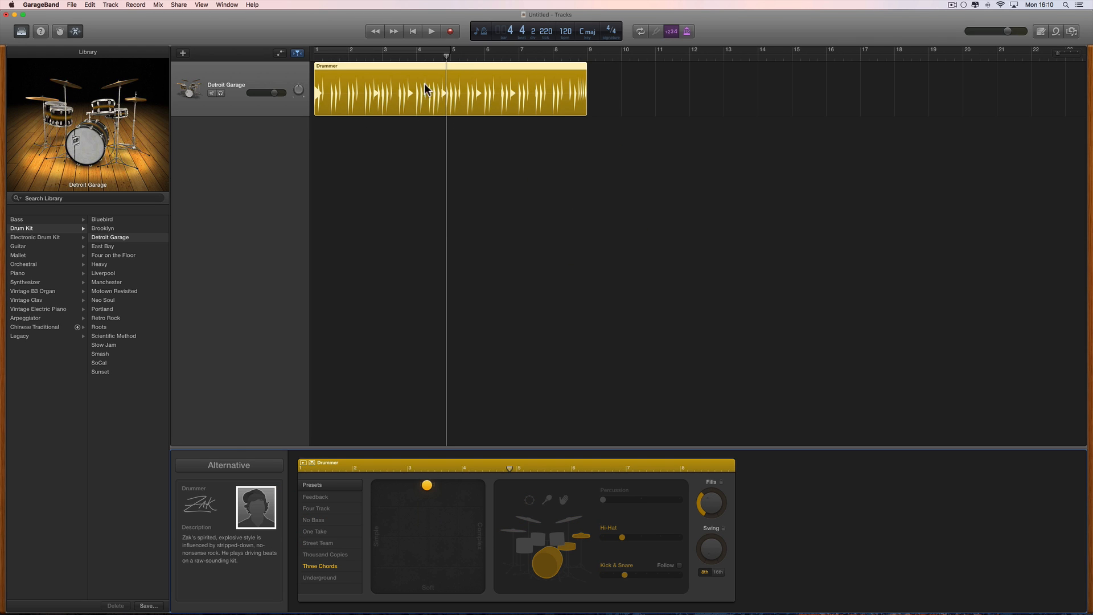
pyautogui.moveTo(447, 57); pyautogui.dragTo(314, 53)
pyautogui.click(436, 32)
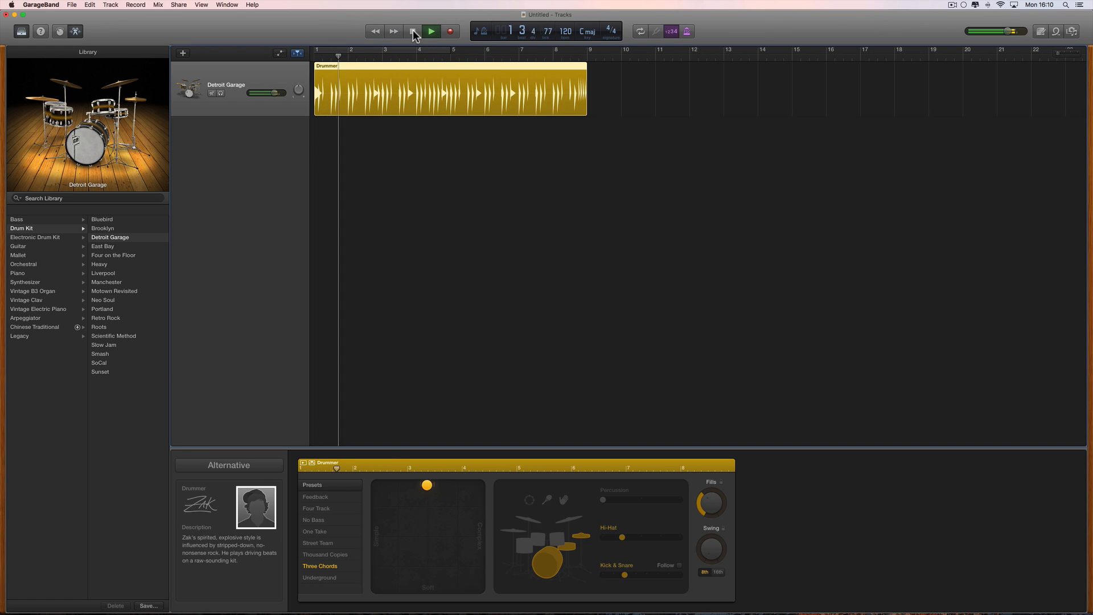
# - Switch back to the Rock drummer with the SoCal kit and play the region from the start
pyautogui.click(232, 466)
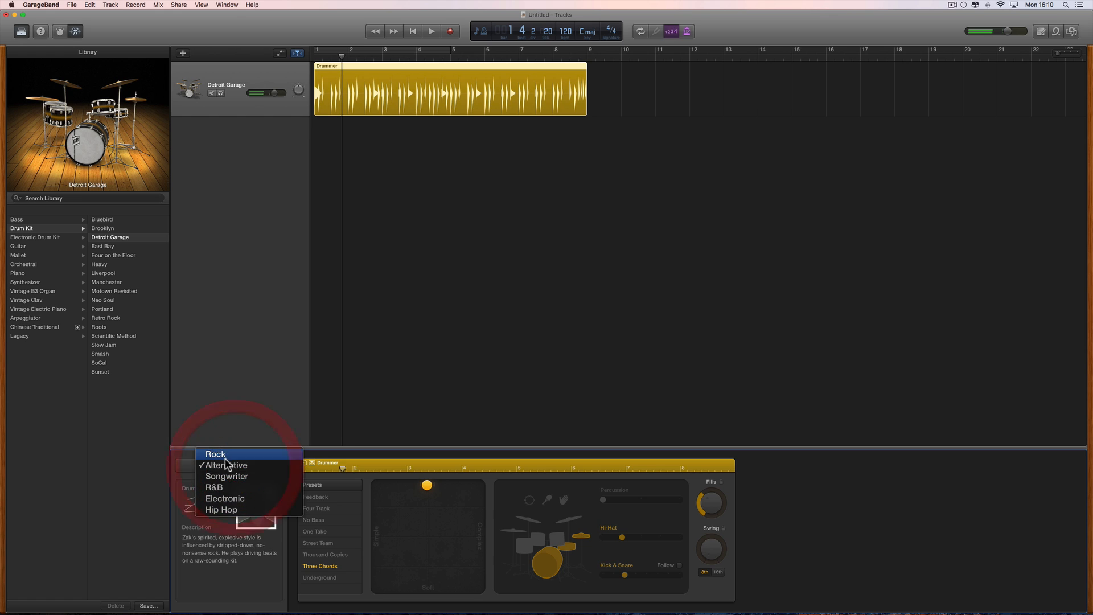
pyautogui.click(224, 455)
pyautogui.click(210, 506)
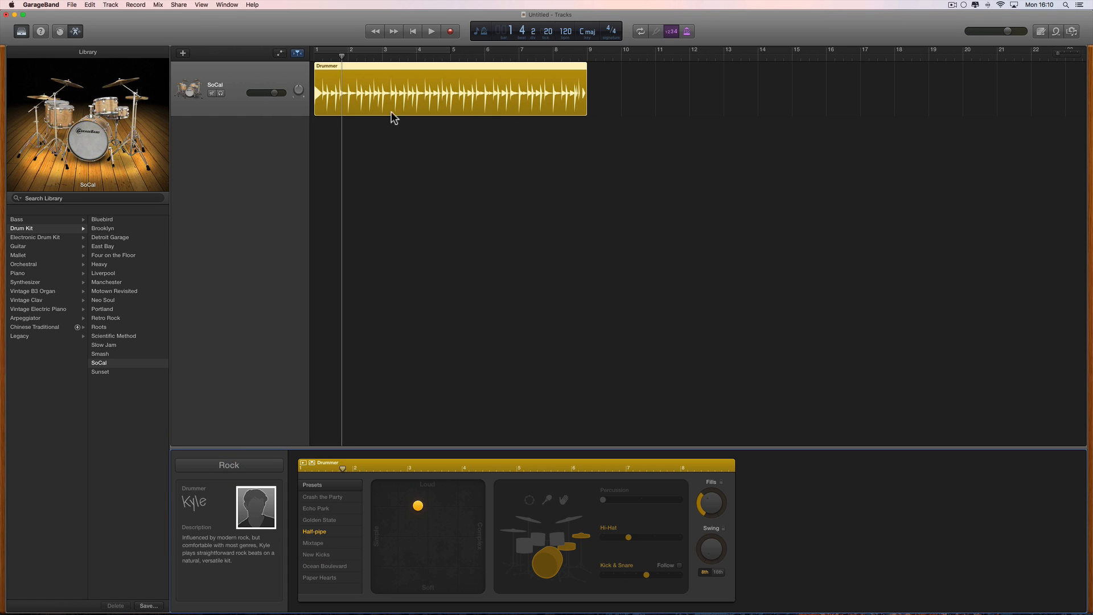
pyautogui.click(412, 32)
pyautogui.click(429, 32)
pyautogui.click(413, 32)
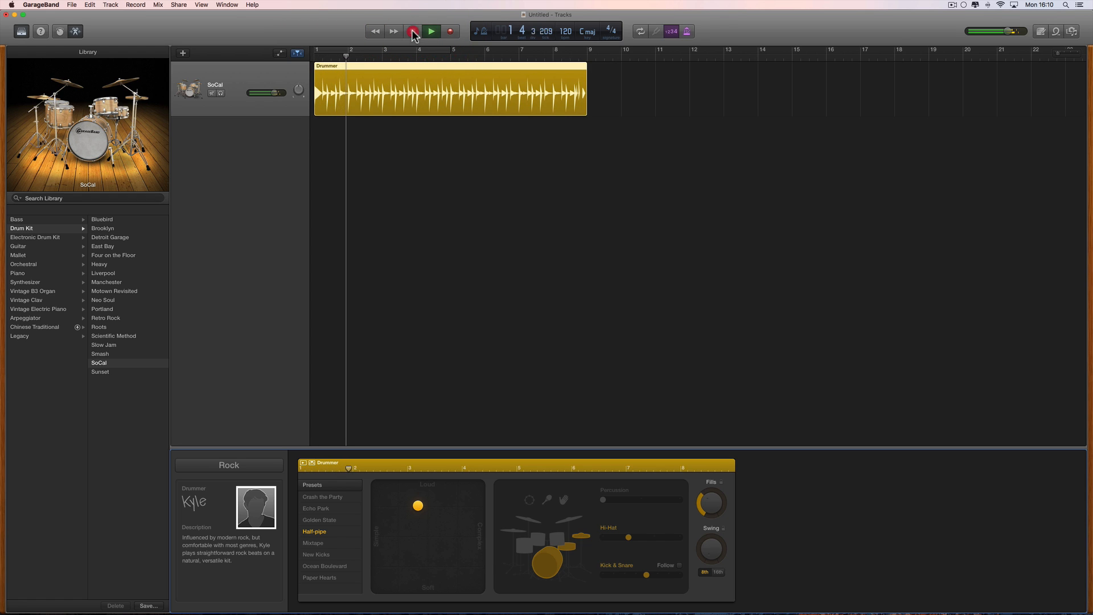
# - Raise the project tempo to 160 and play the beat from the start
pyautogui.click(565, 32)
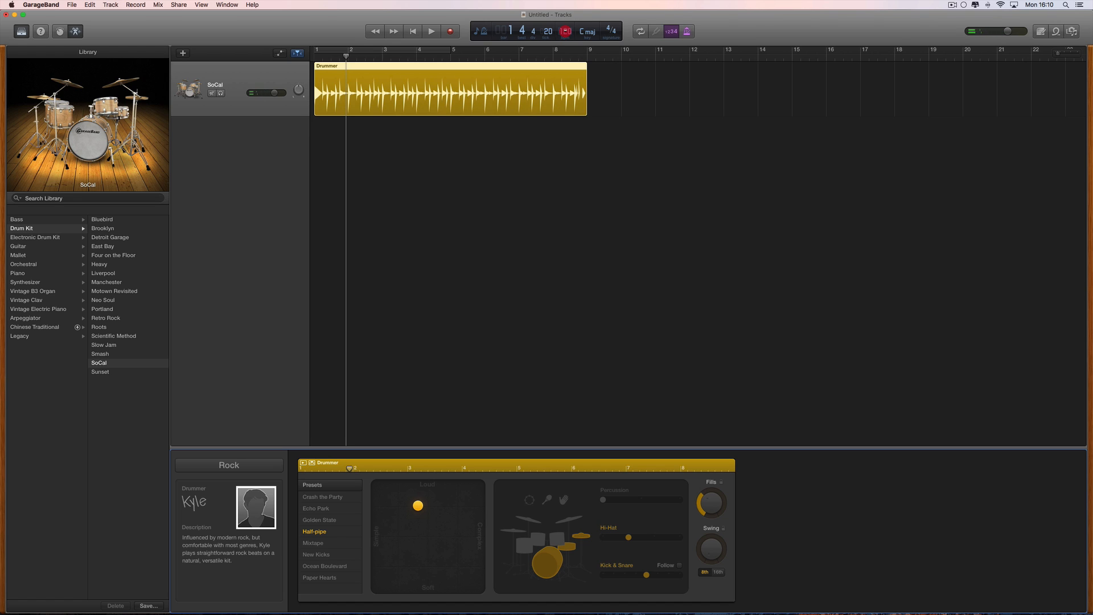
pyautogui.moveTo(564, 28); pyautogui.dragTo(569, 4)
pyautogui.click(413, 31)
pyautogui.click(431, 31)
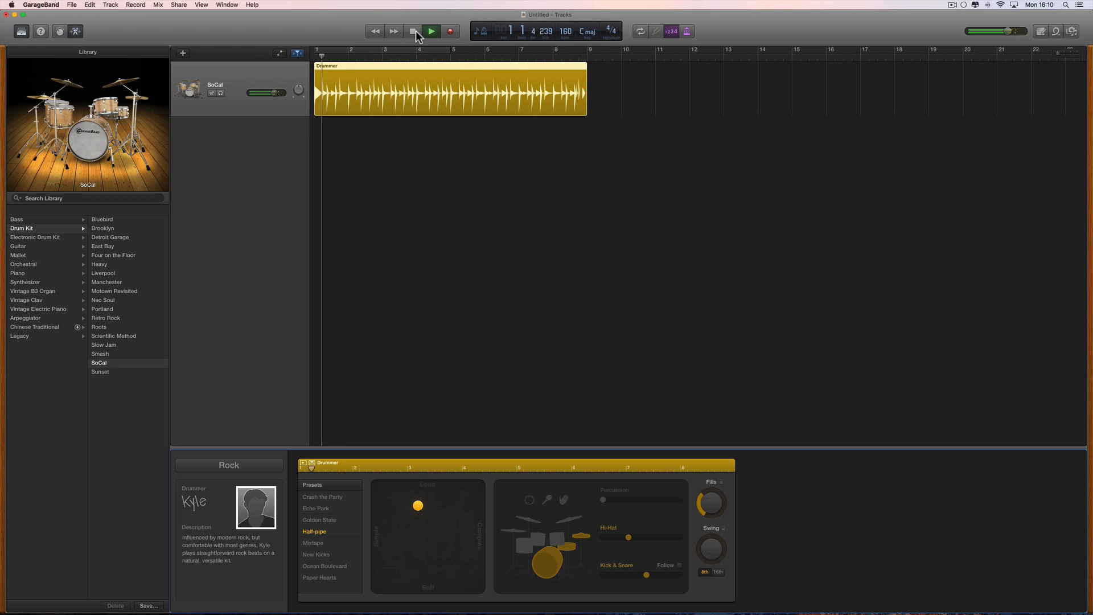
pyautogui.click(414, 32)
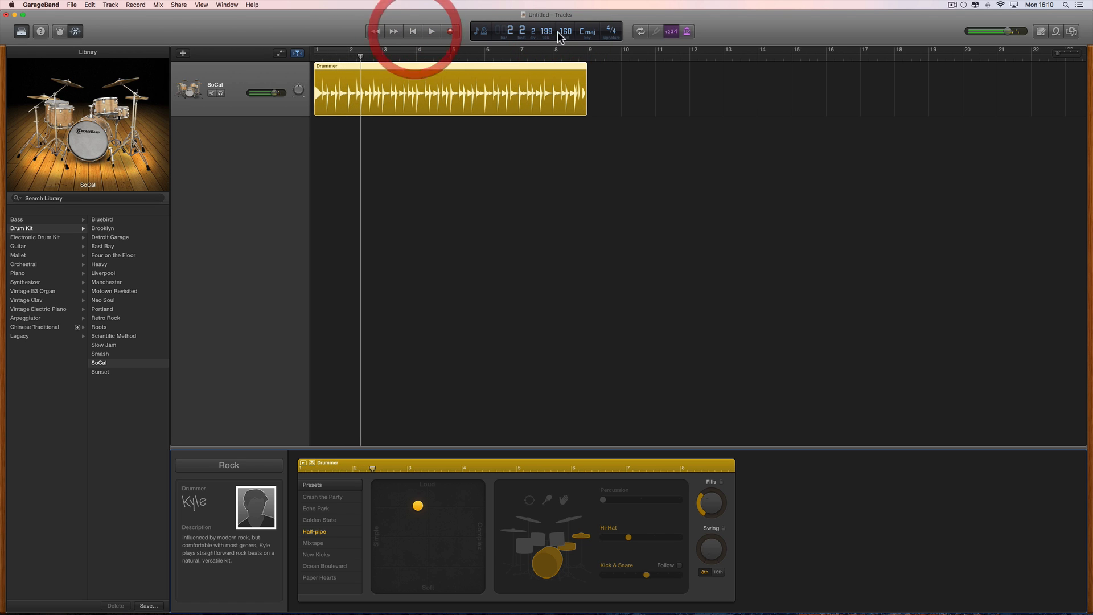
# - Lower the project tempo and play the beat from the start to compare
pyautogui.moveTo(565, 40); pyautogui.dragTo(568, 69)
pyautogui.click(414, 32)
pyautogui.click(431, 32)
pyautogui.click(413, 32)
# - Set the project tempo to 150 and play the beat from the start
pyautogui.moveTo(569, 32)
pyautogui.mouseDown()
pyautogui.moveTo(569, 6)
pyautogui.moveTo(569, 37)
pyautogui.moveTo(571, 22)
pyautogui.mouseUp()
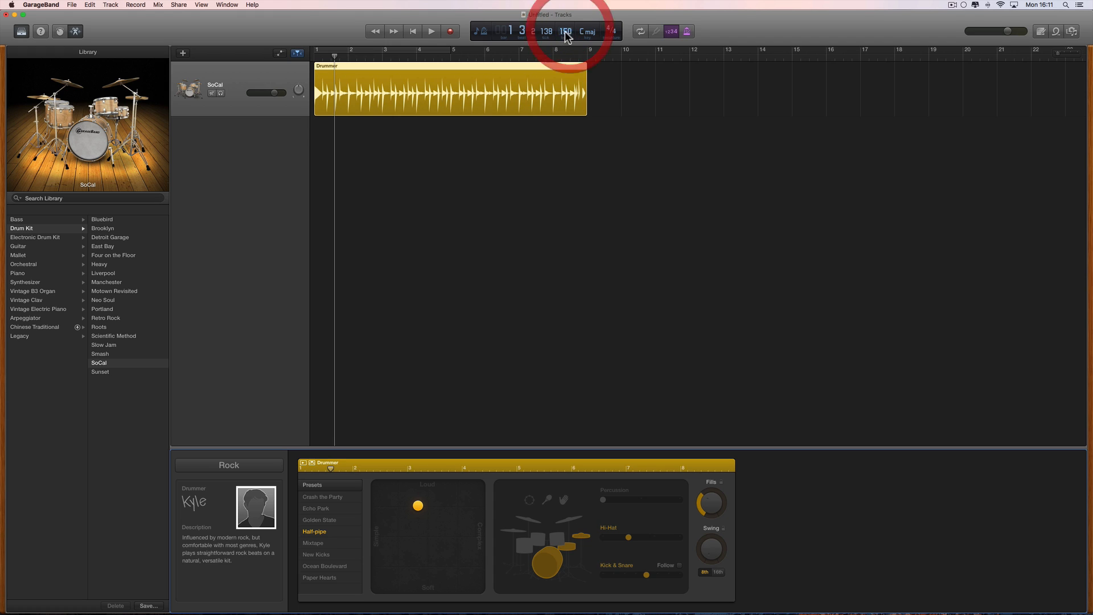
pyautogui.click(413, 31)
pyautogui.click(432, 32)
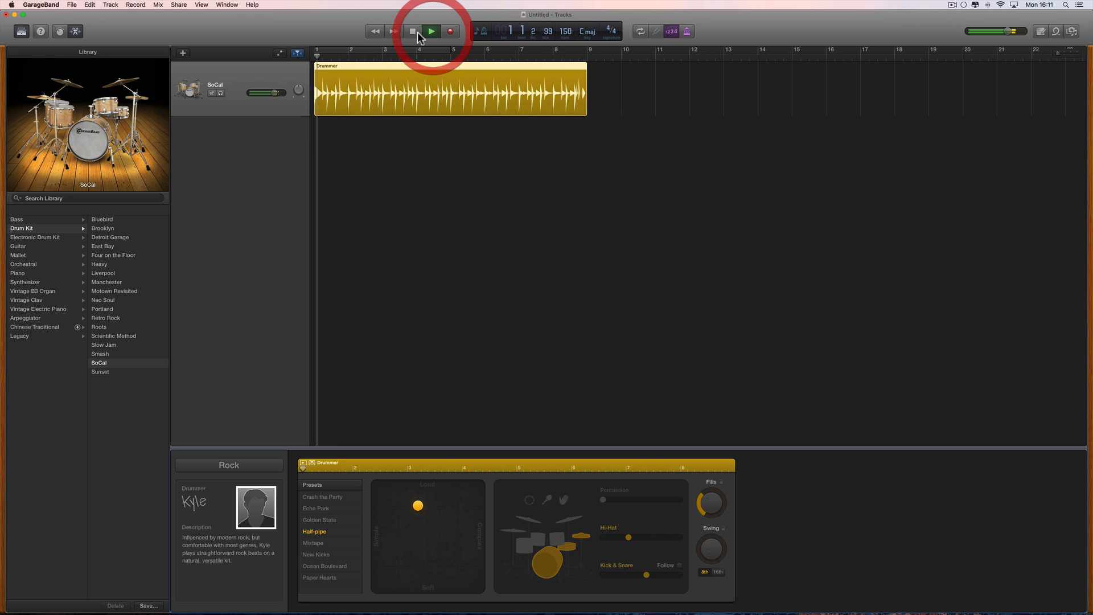
pyautogui.click(413, 32)
# - Reduce the amount of fills in the drummer region to a low setting
pyautogui.click(490, 79)
pyautogui.moveTo(709, 501); pyautogui.dragTo(716, 521)
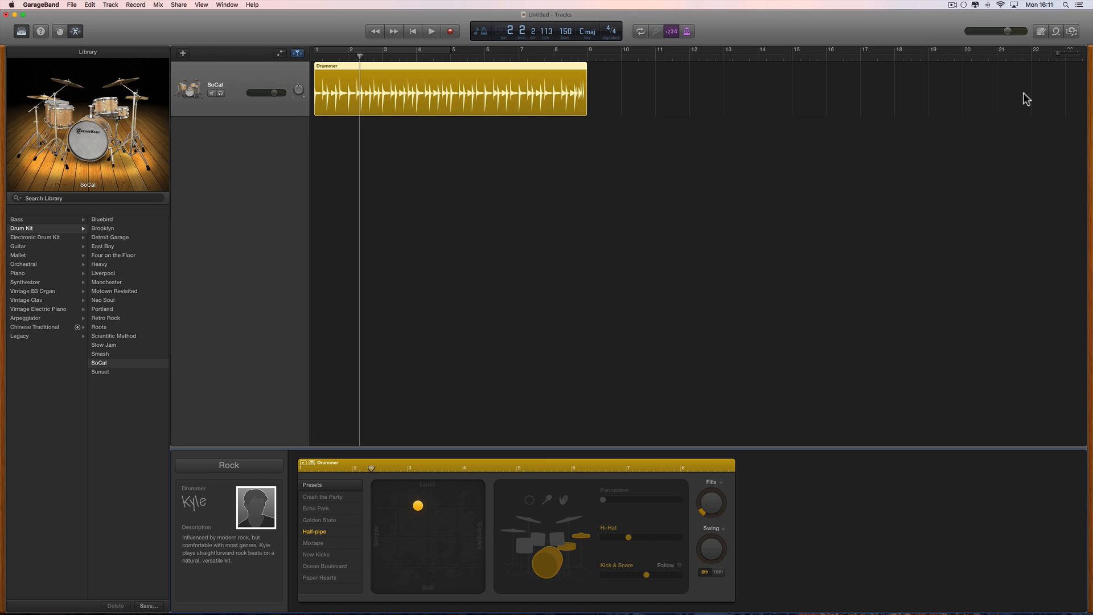
# - Shorten the project by moving its end marker to bar 30
pyautogui.moveTo(1057, 54)
pyautogui.mouseDown()
pyautogui.moveTo(1067, 54)
pyautogui.moveTo(1049, 55)
pyautogui.mouseUp()
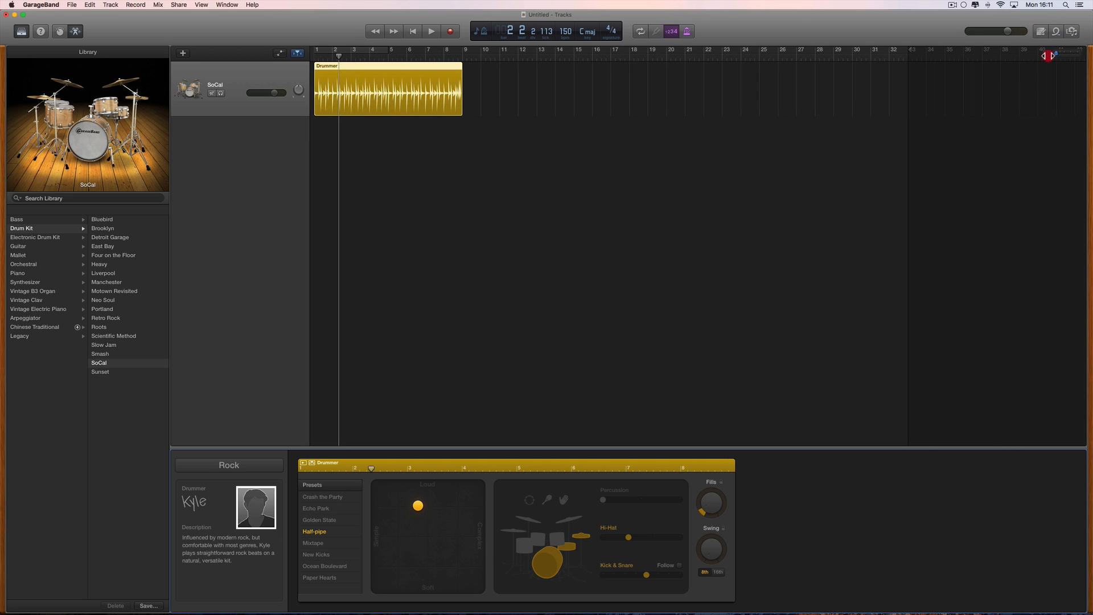
pyautogui.moveTo(909, 55)
pyautogui.mouseDown()
pyautogui.moveTo(812, 60)
pyautogui.moveTo(888, 57)
pyautogui.moveTo(856, 57)
pyautogui.mouseUp()
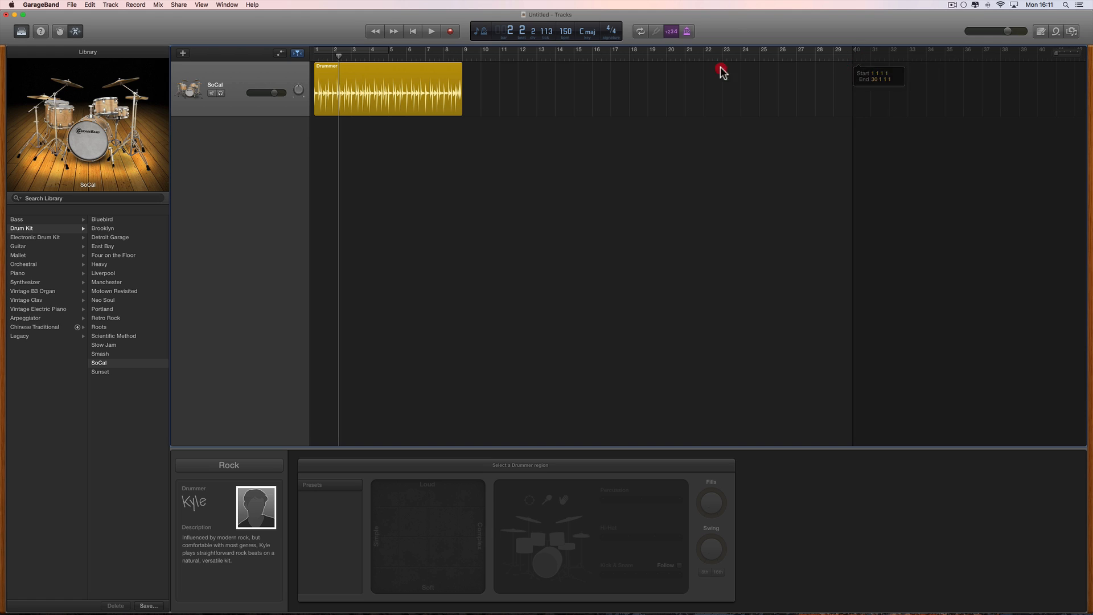
# - Show the project position as Time and extend the project's end to about 3:00
pyautogui.click(480, 31)
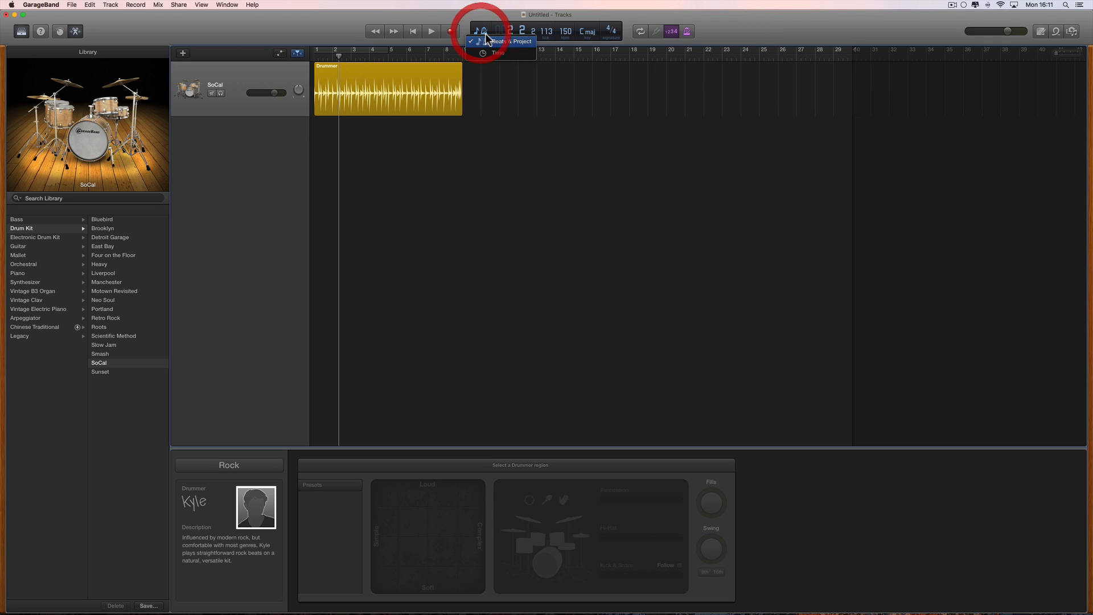
pyautogui.click(507, 53)
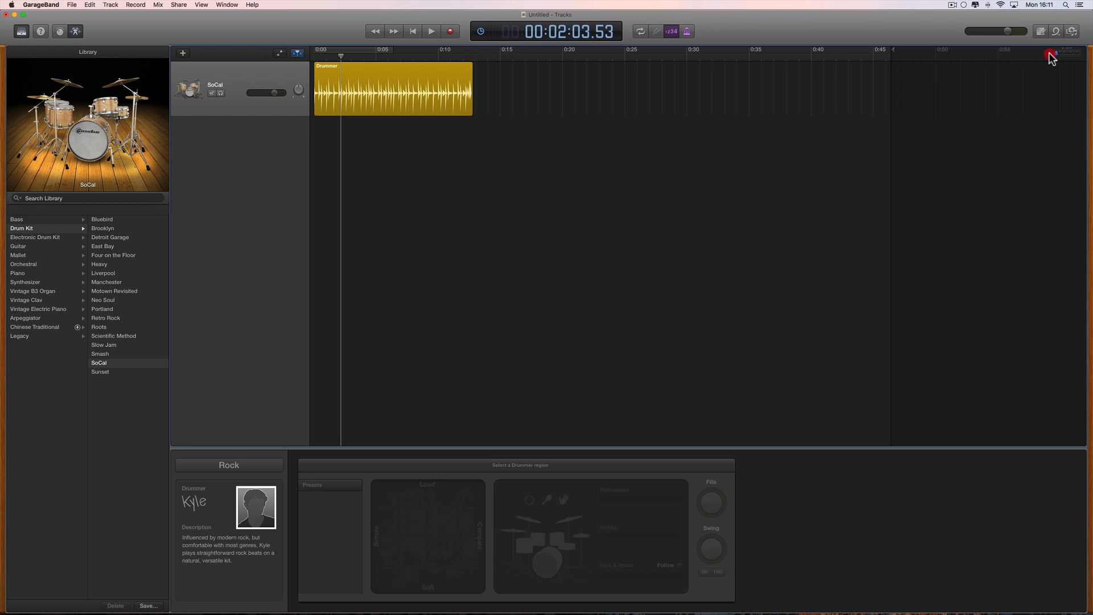
pyautogui.moveTo(893, 50)
pyautogui.mouseDown()
pyautogui.moveTo(1088, 71)
pyautogui.moveTo(968, 59)
pyautogui.moveTo(1089, 66)
pyautogui.moveTo(991, 59)
pyautogui.moveTo(1057, 54)
pyautogui.moveTo(1006, 67)
pyautogui.moveTo(678, 83)
pyautogui.moveTo(690, 86)
pyautogui.moveTo(679, 53)
pyautogui.mouseUp()
# - Return the position display to Beats & Project and select the drummer region
pyautogui.click(480, 32)
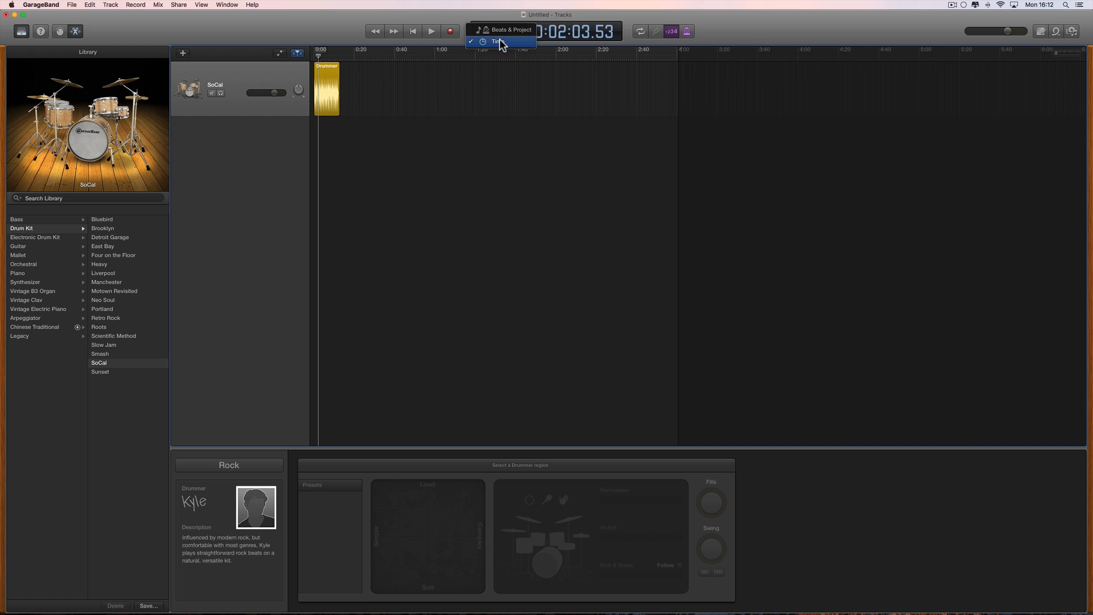
pyautogui.click(505, 32)
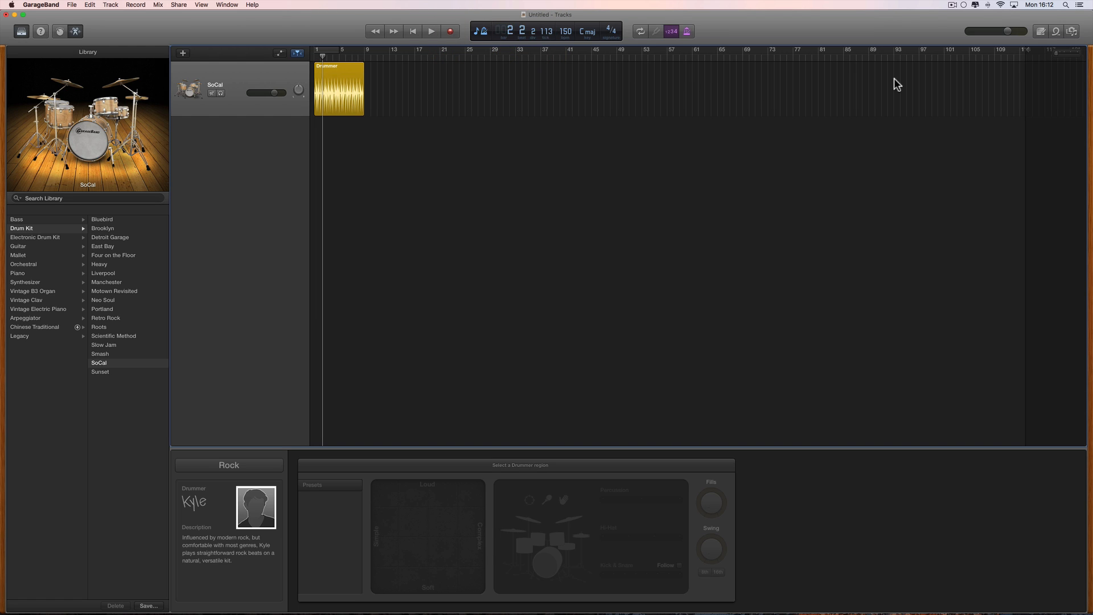
pyautogui.click(334, 69)
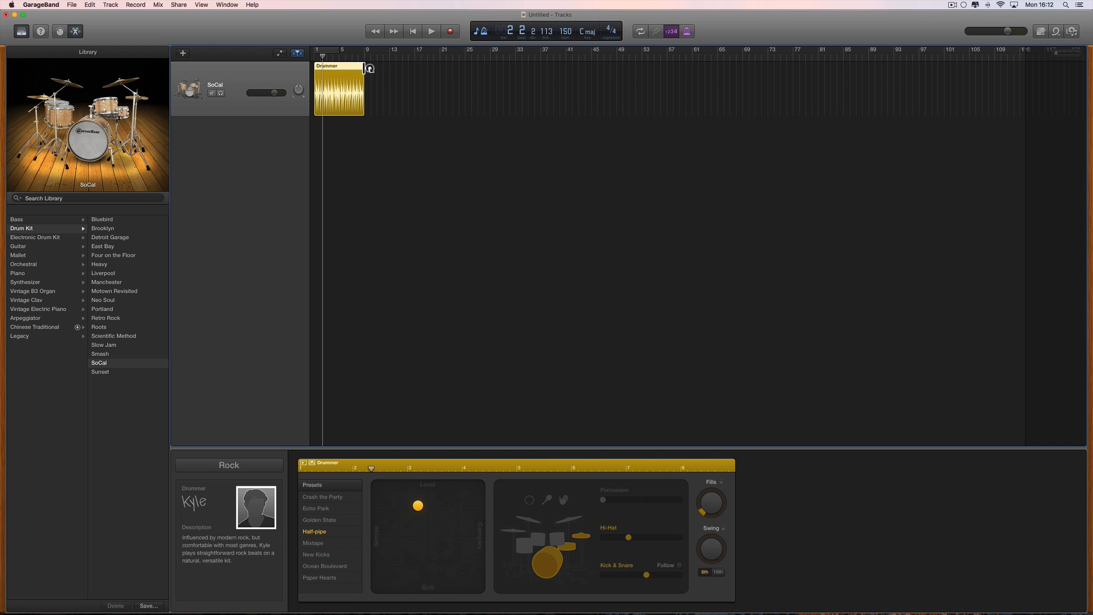
# - Loop the drummer region out to the end of the project and return the playhead to the beginning
pyautogui.moveTo(369, 68); pyautogui.dragTo(1014, 155)
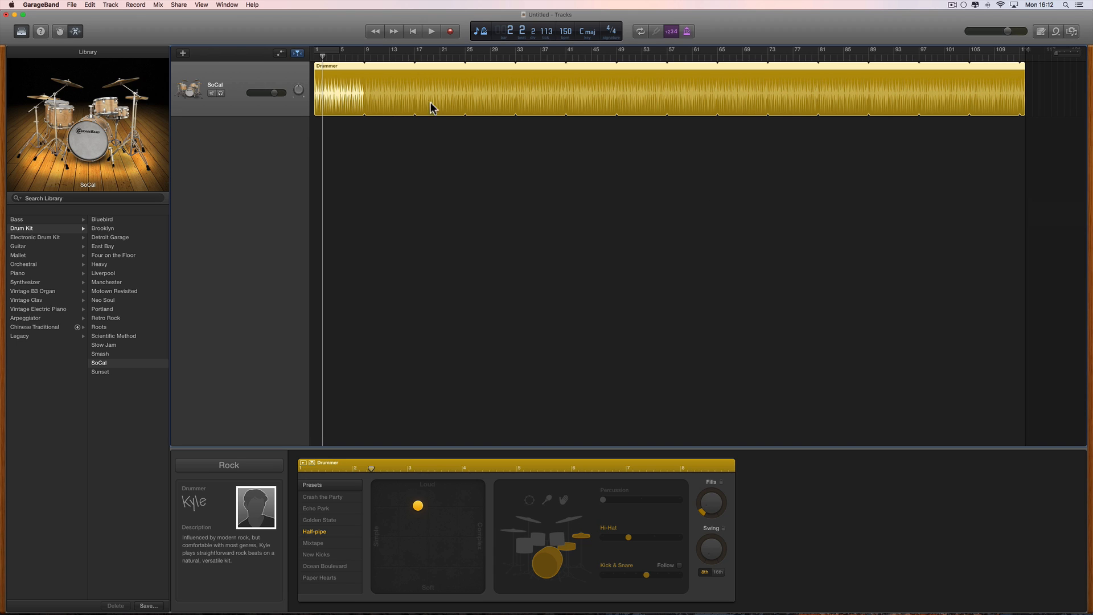
pyautogui.click(411, 32)
# - Create an audio track for guitar or bass that records from Input 2
pyautogui.click(182, 53)
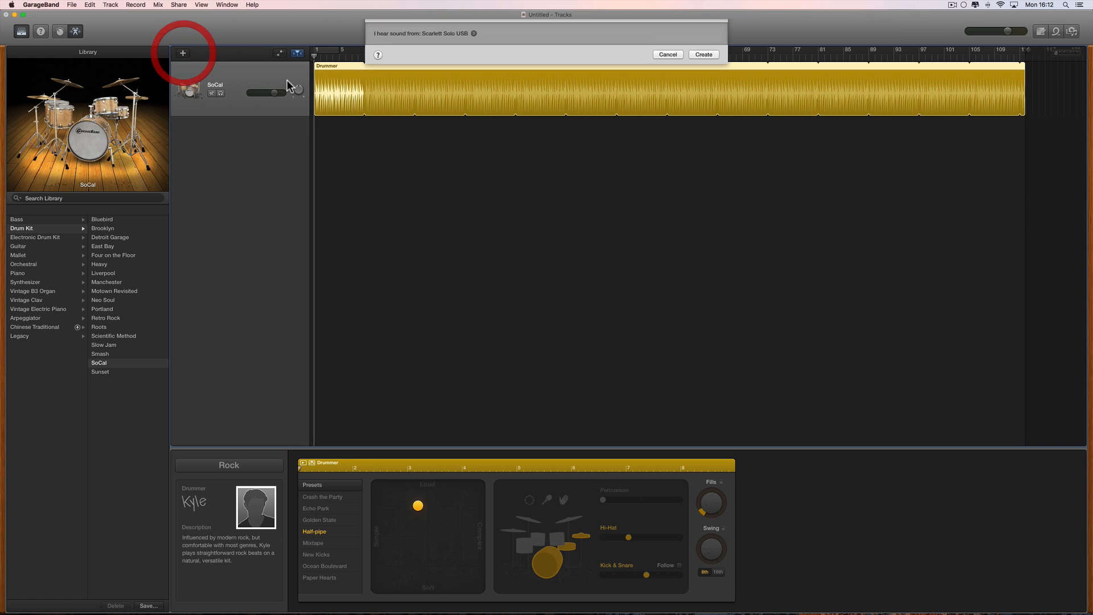
pyautogui.click(568, 105)
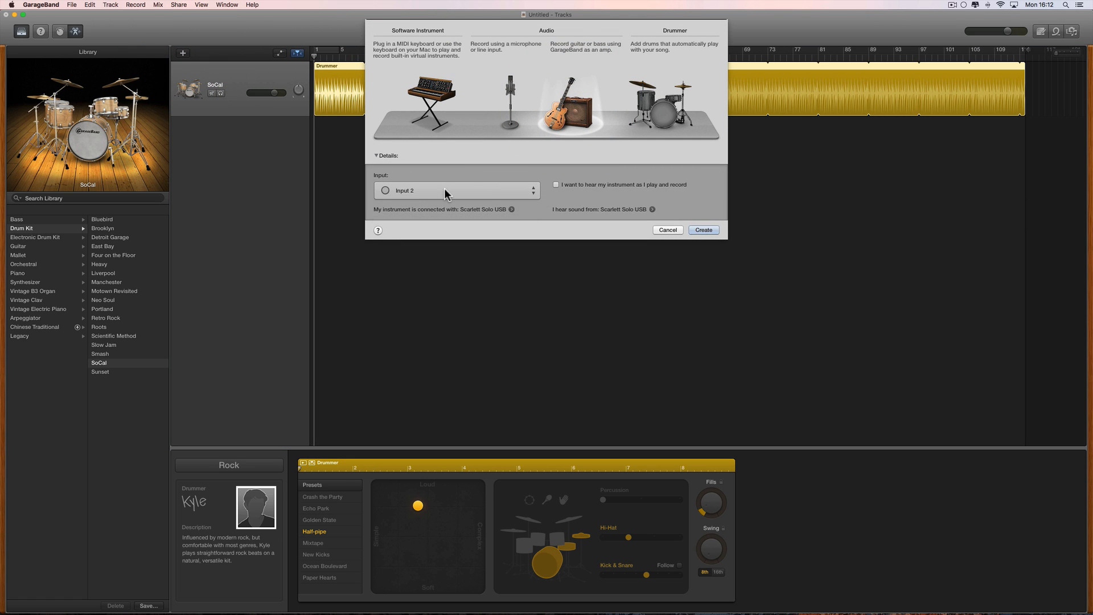
pyautogui.click(426, 192)
pyautogui.click(426, 193)
pyautogui.click(703, 230)
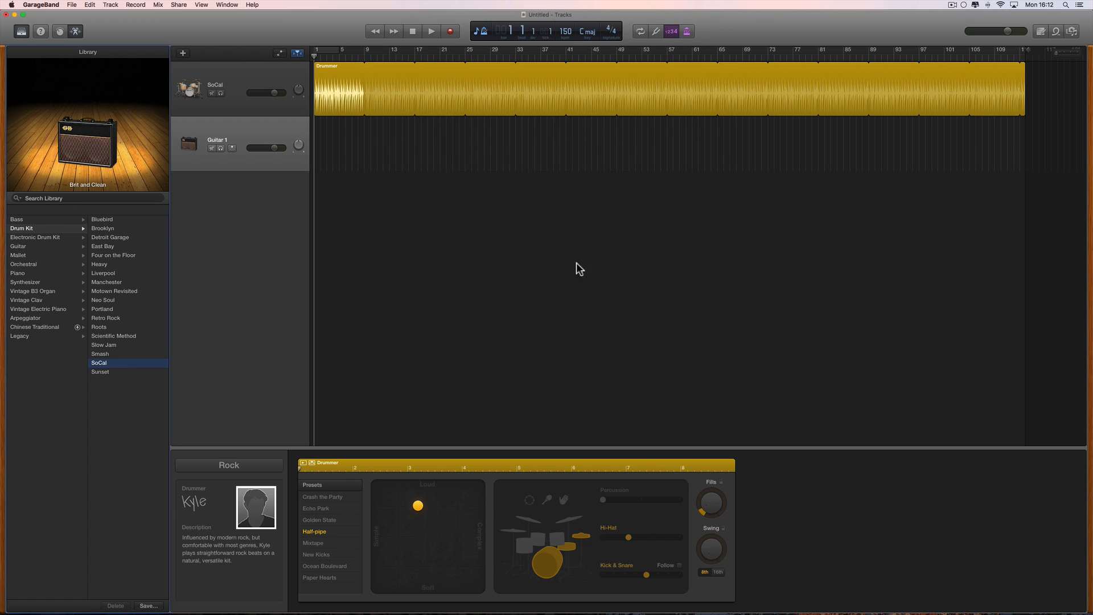
# - Try out Clean Guitar and Crunch Guitar amp presets on the new guitar track, including Broken Up Brit, Chord Burner and Double Driven
pyautogui.click(35, 220)
pyautogui.click(115, 253)
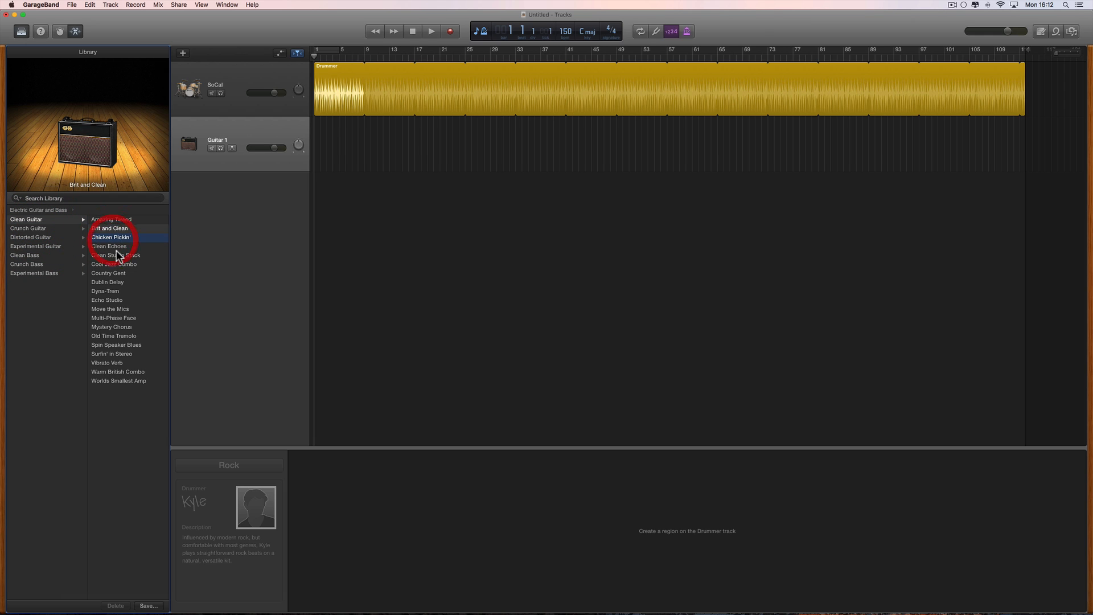
pyautogui.click(118, 264)
pyautogui.click(35, 229)
pyautogui.click(111, 229)
pyautogui.click(114, 247)
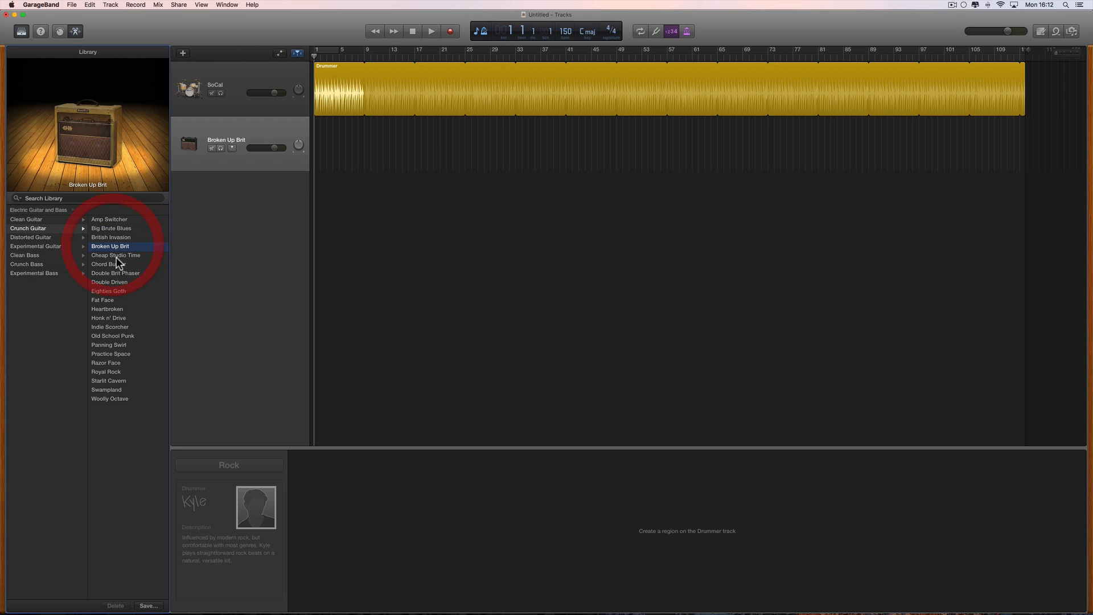
pyautogui.click(113, 264)
pyautogui.click(109, 282)
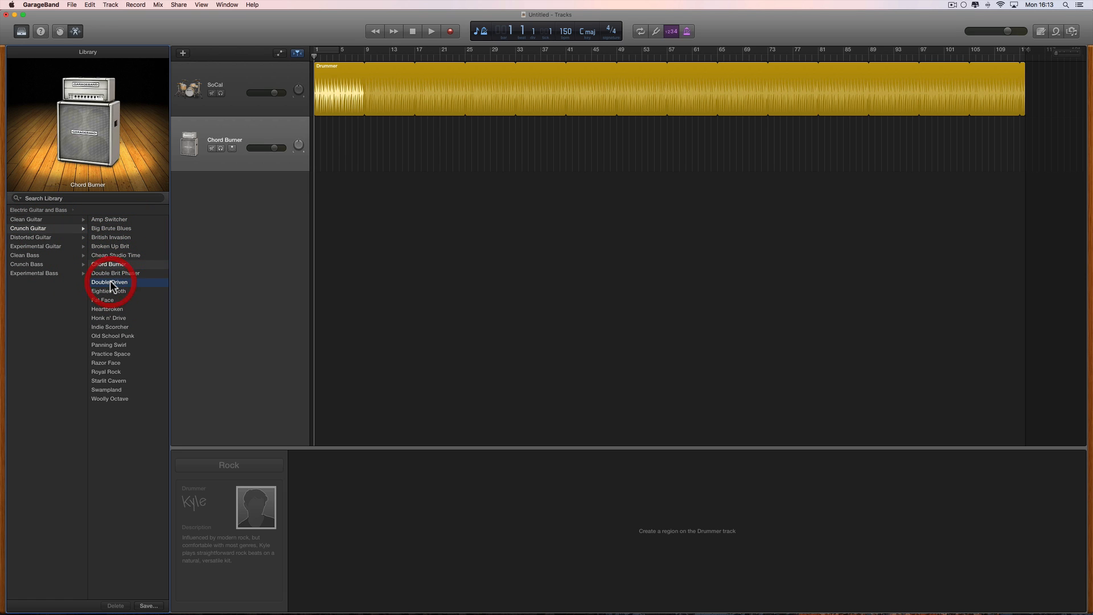
# - Try out Distorted Guitar presets on the guitar track: American Stack Crunch, Big Hair Harmonics, Brown Tone Metal, Classic Drive and Maelstrom
pyautogui.click(44, 239)
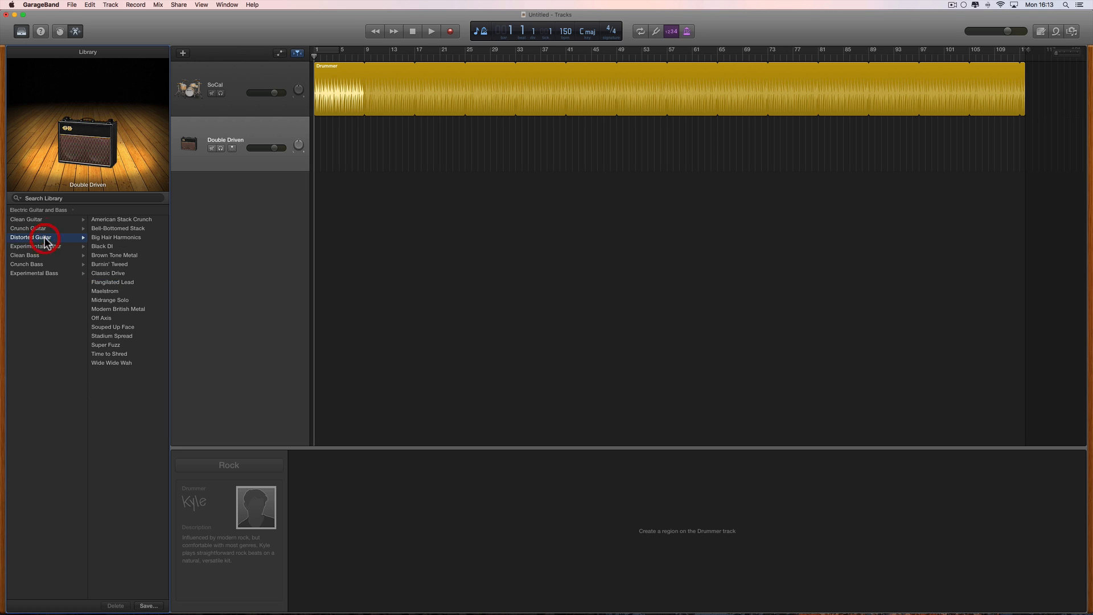
pyautogui.click(122, 220)
pyautogui.click(122, 238)
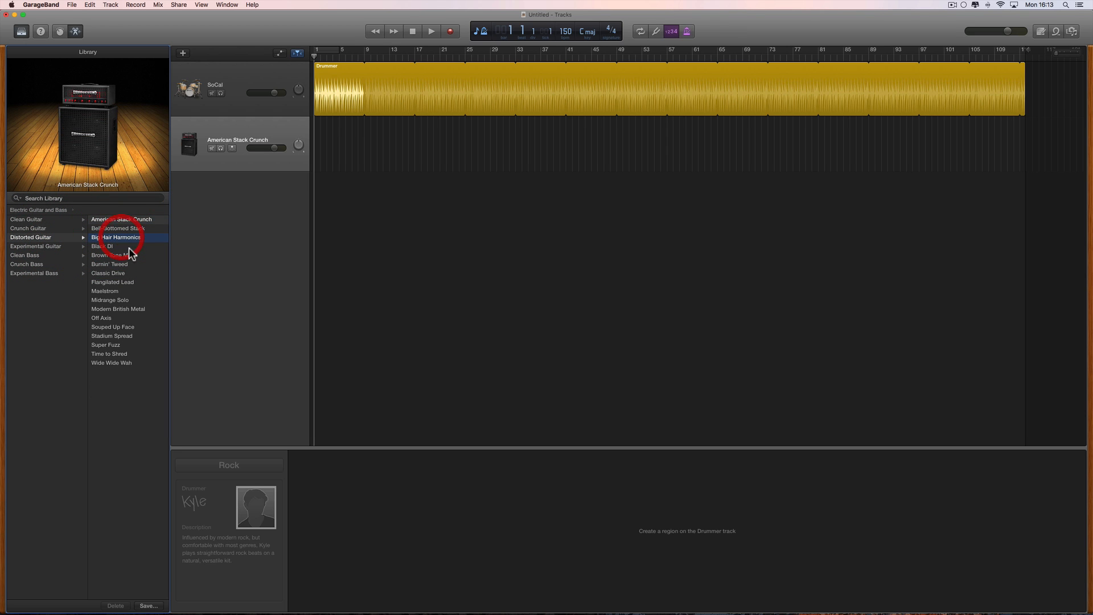
pyautogui.click(116, 256)
pyautogui.click(117, 274)
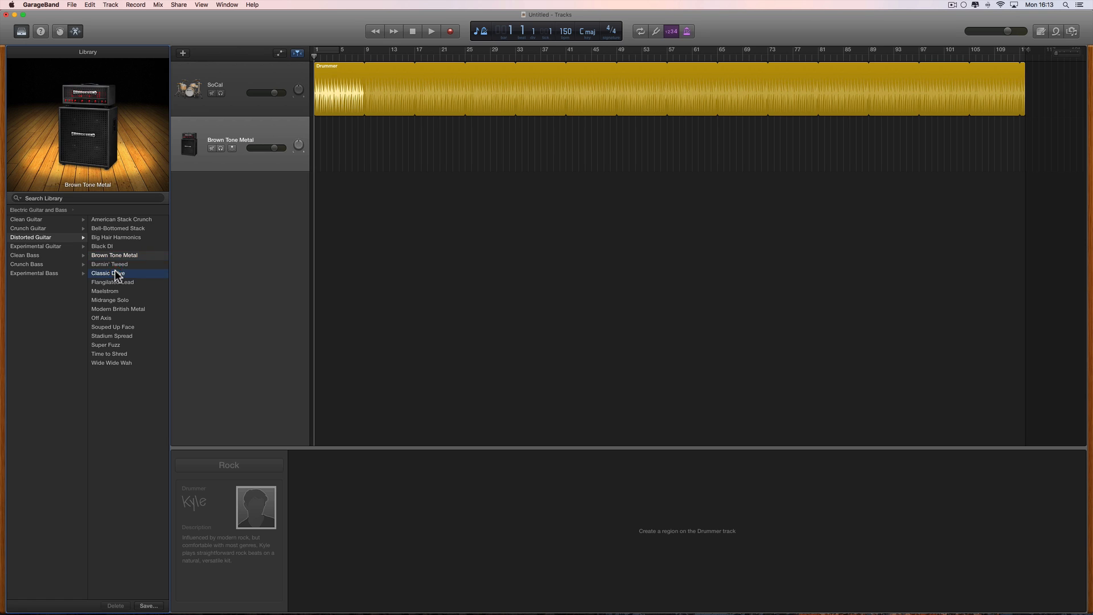
pyautogui.click(114, 292)
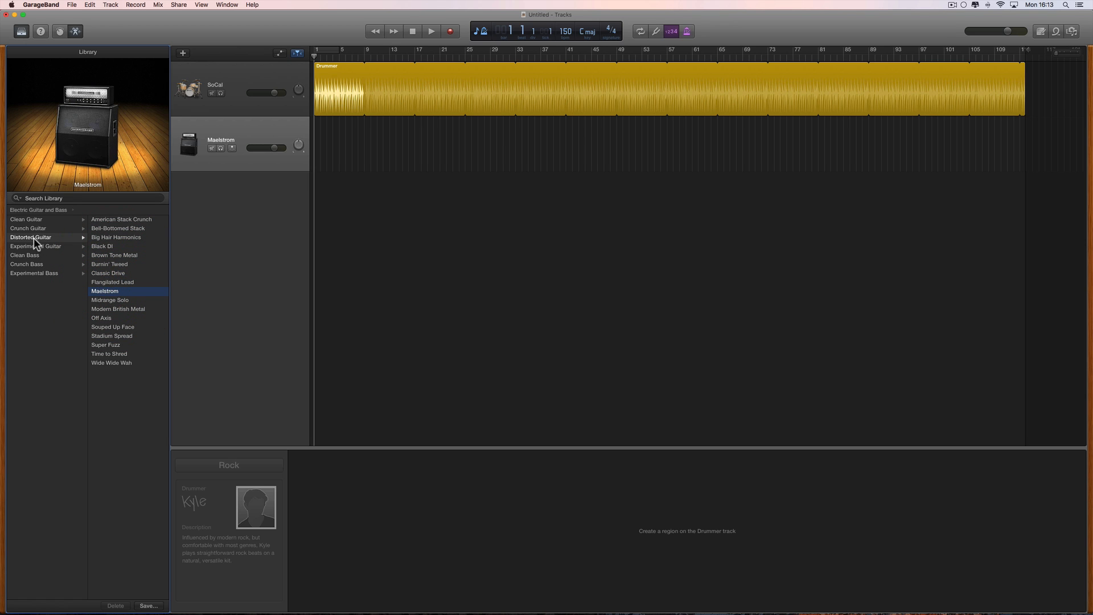
# - Apply the Crunch Guitar preset Chord Burner to the guitar track
pyautogui.click(29, 228)
pyautogui.click(113, 264)
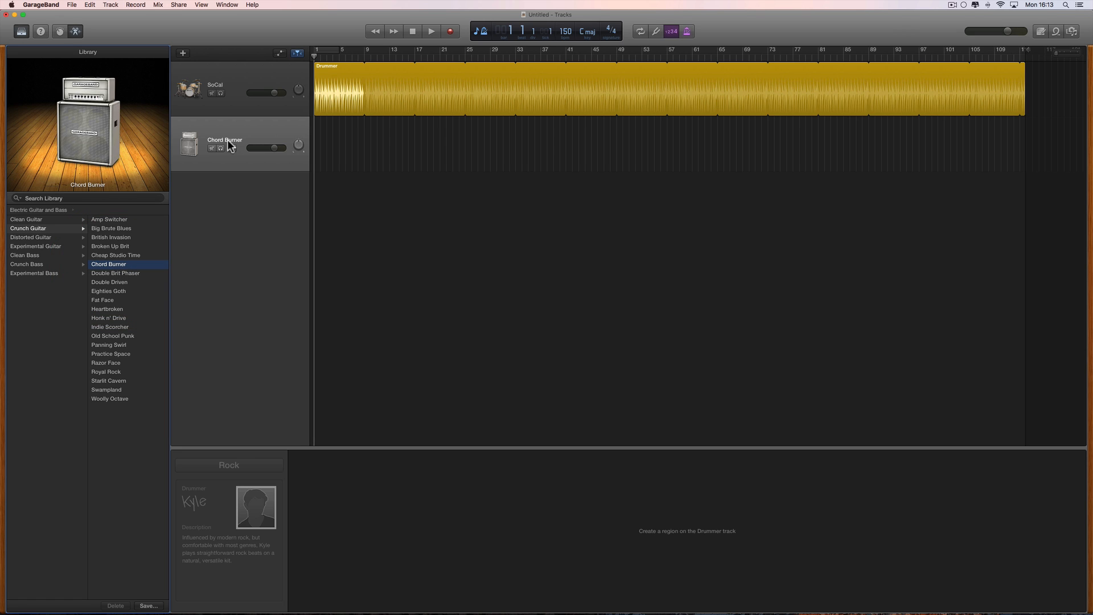
# - Switch to the AudioBox iOne image in Preview, examine its main volume, instrument input and lower gain knob, and return to GarageBand
pyautogui.moveTo(784, 608)
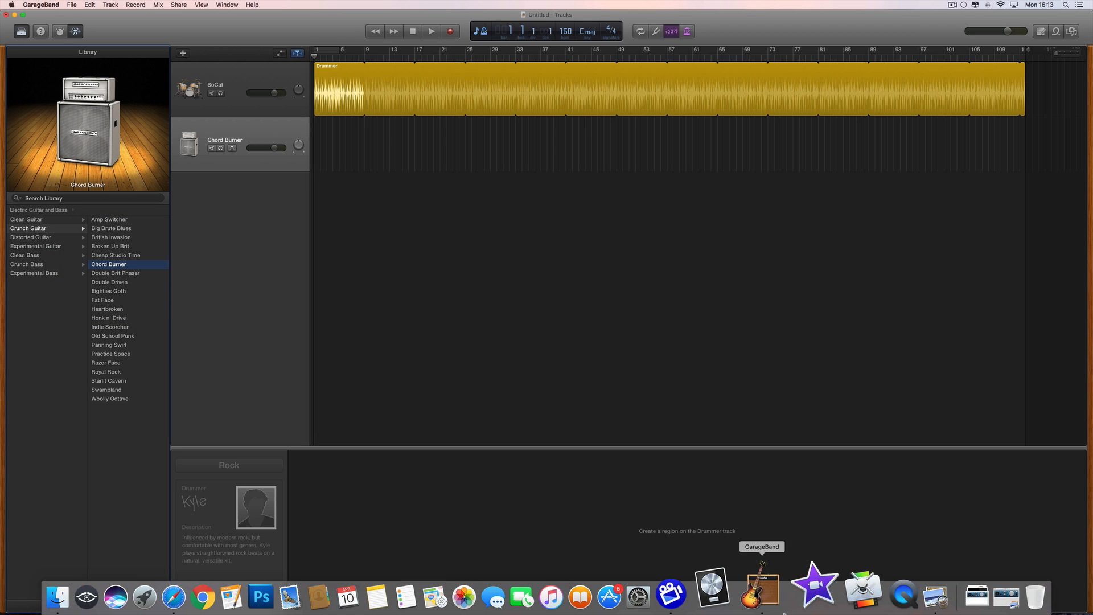
pyautogui.click(882, 604)
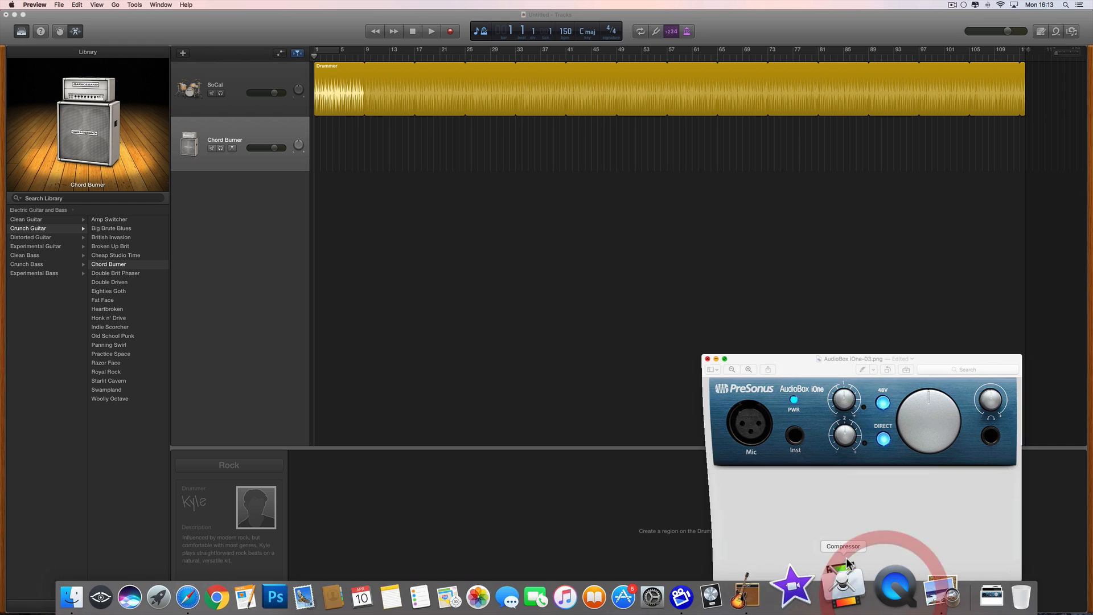
pyautogui.moveTo(822, 360); pyautogui.dragTo(550, 204)
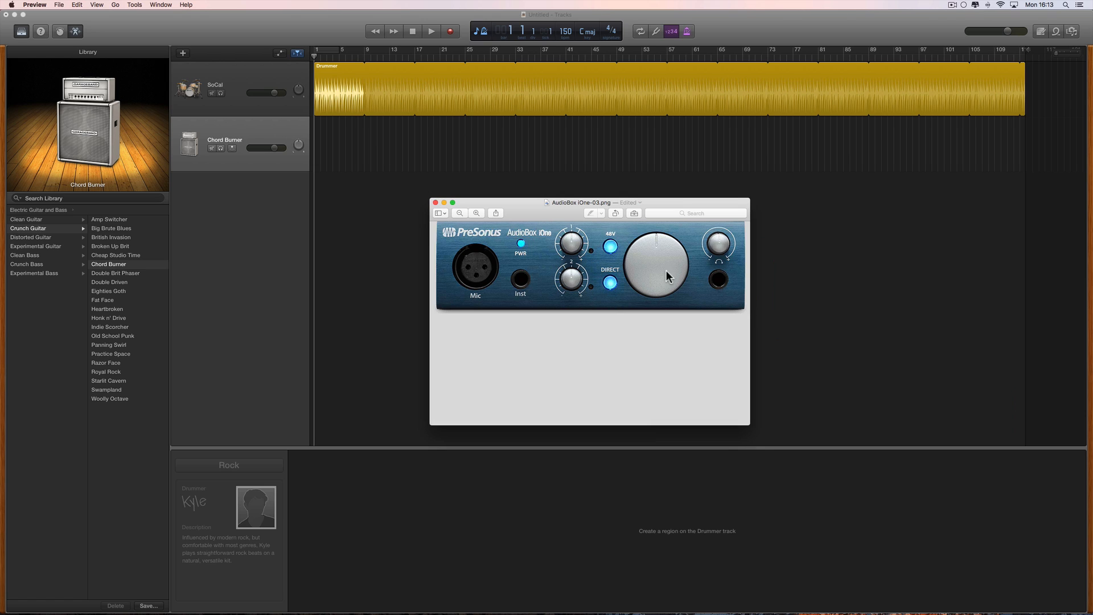
pyautogui.moveTo(655, 265); pyautogui.dragTo(655, 260)
pyautogui.click(659, 255)
pyautogui.click(520, 280)
pyautogui.click(519, 280)
pyautogui.click(570, 278)
pyautogui.click(278, 152)
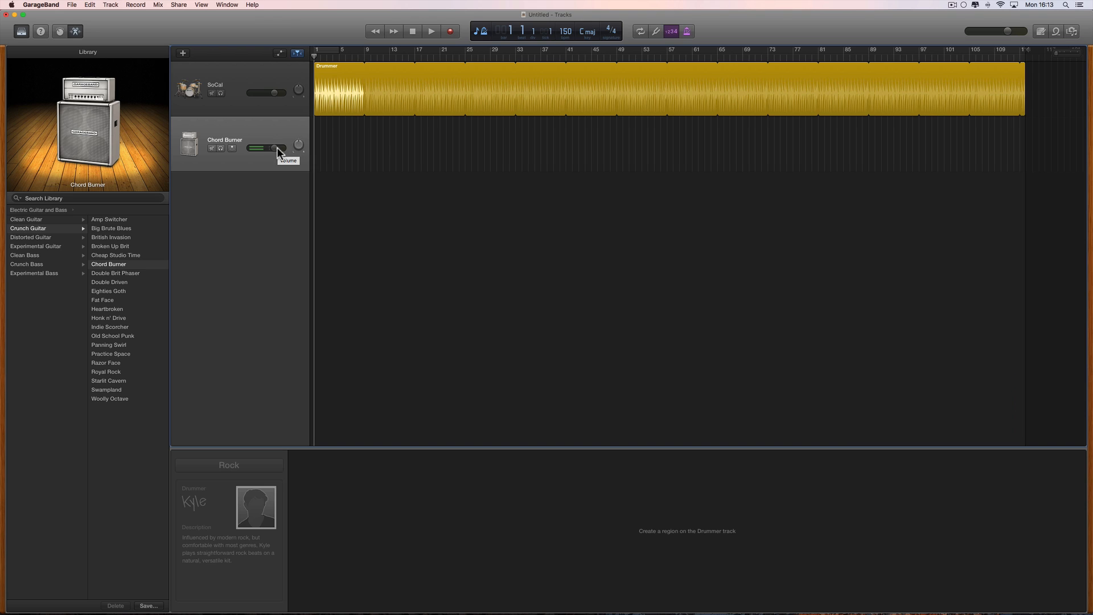
# - Enable recording on the Chord Burner track and record the guitar part from bar 1 to bar 65
pyautogui.click(233, 150)
pyautogui.click(449, 32)
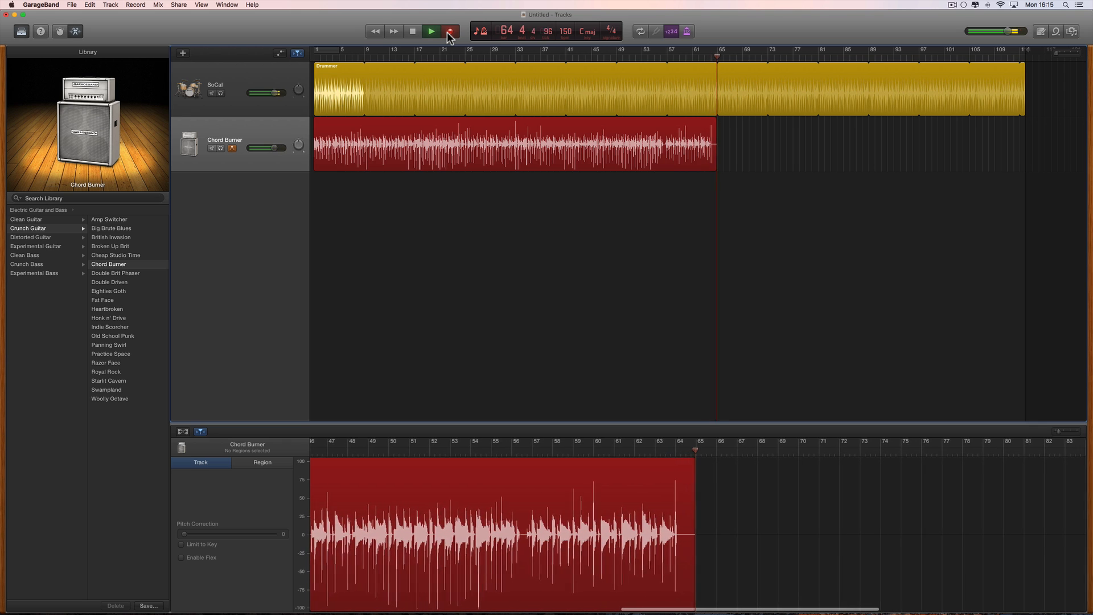
pyautogui.press('space')
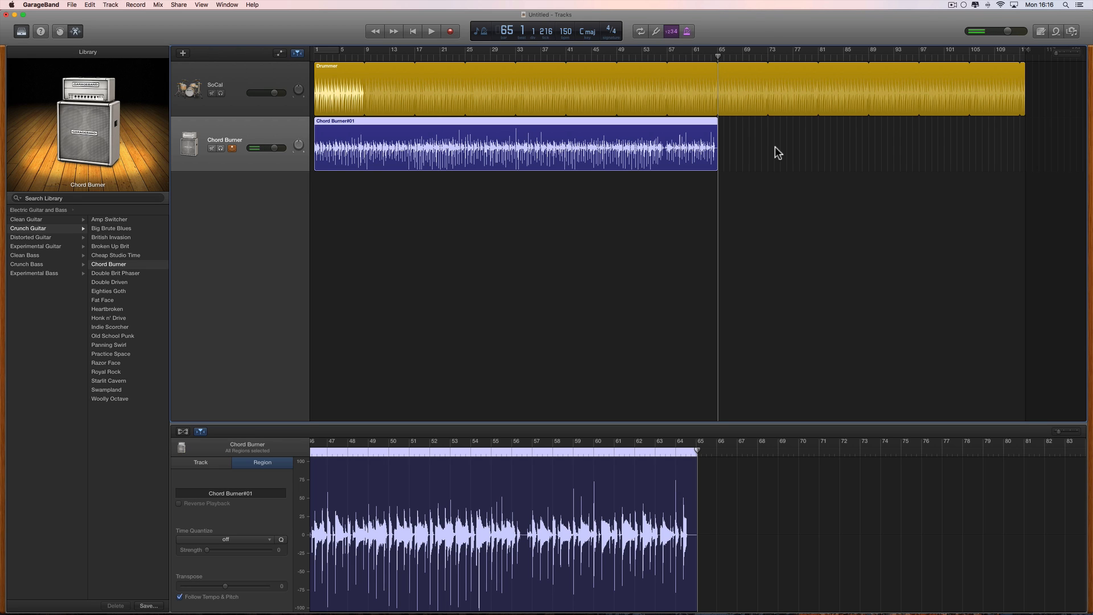
# - Play the drums and the recorded guitar from the beginning, stopping after a short listen
pyautogui.click(414, 33)
pyautogui.click(430, 34)
pyautogui.click(429, 33)
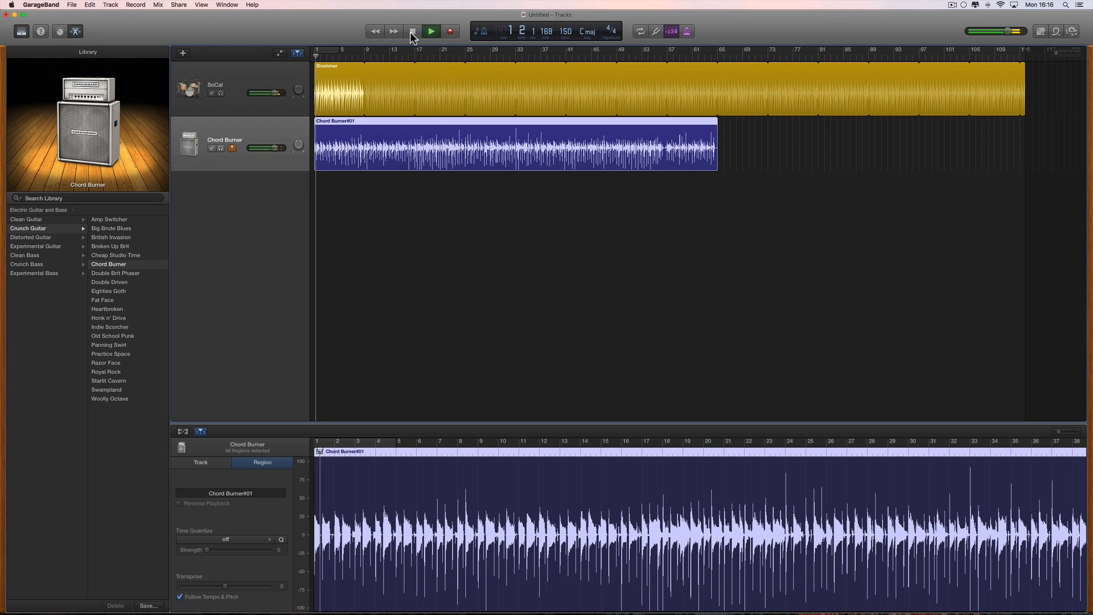
pyautogui.click(411, 33)
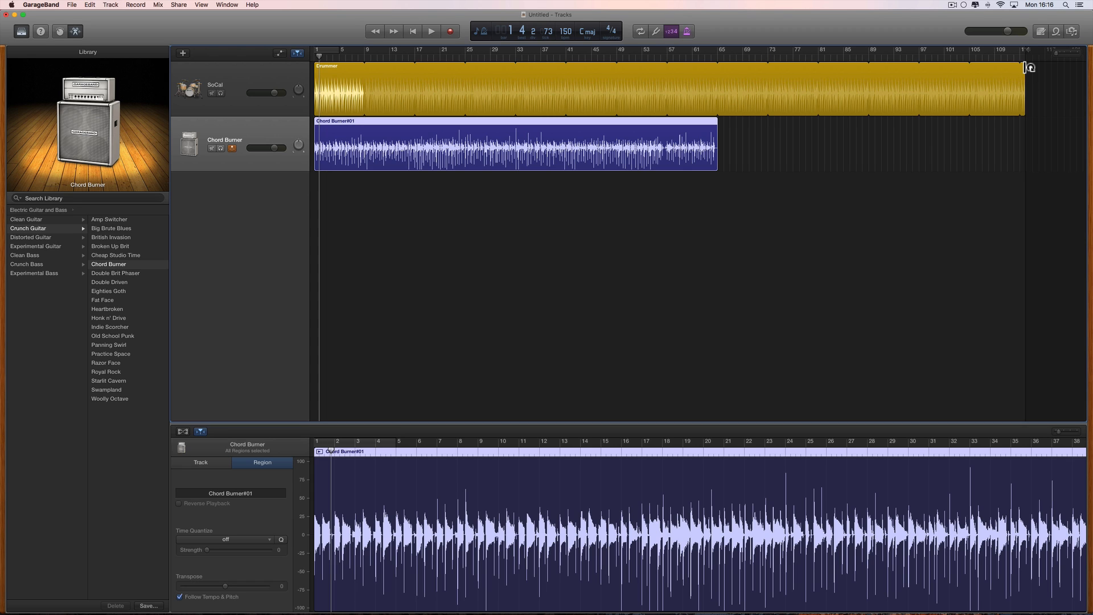
# - Shorten the looped drummer region to end with the guitar recording at bar 65, and disable recording on the Chord Burner track
pyautogui.moveTo(1029, 67); pyautogui.dragTo(717, 89)
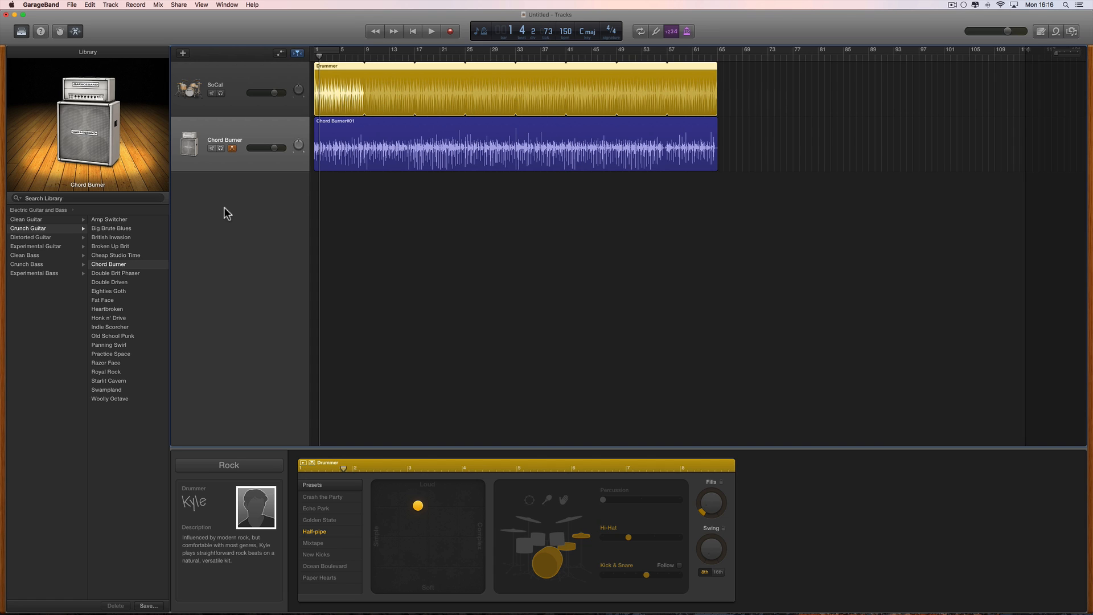
pyautogui.click(232, 148)
# - Create an audio track for a microphone that records from Input 1
pyautogui.click(182, 54)
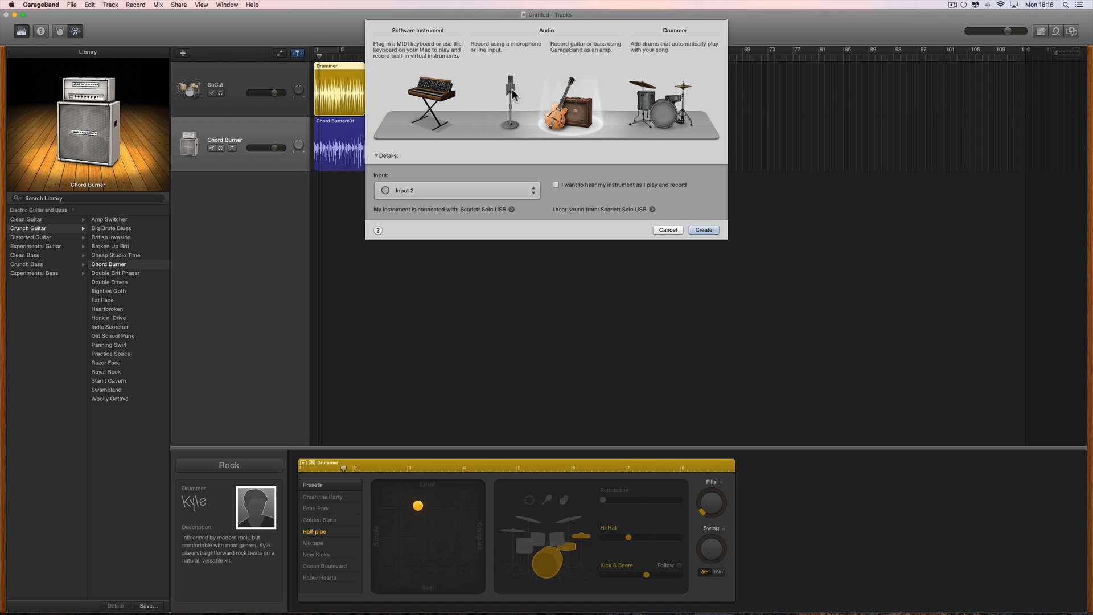
pyautogui.click(512, 91)
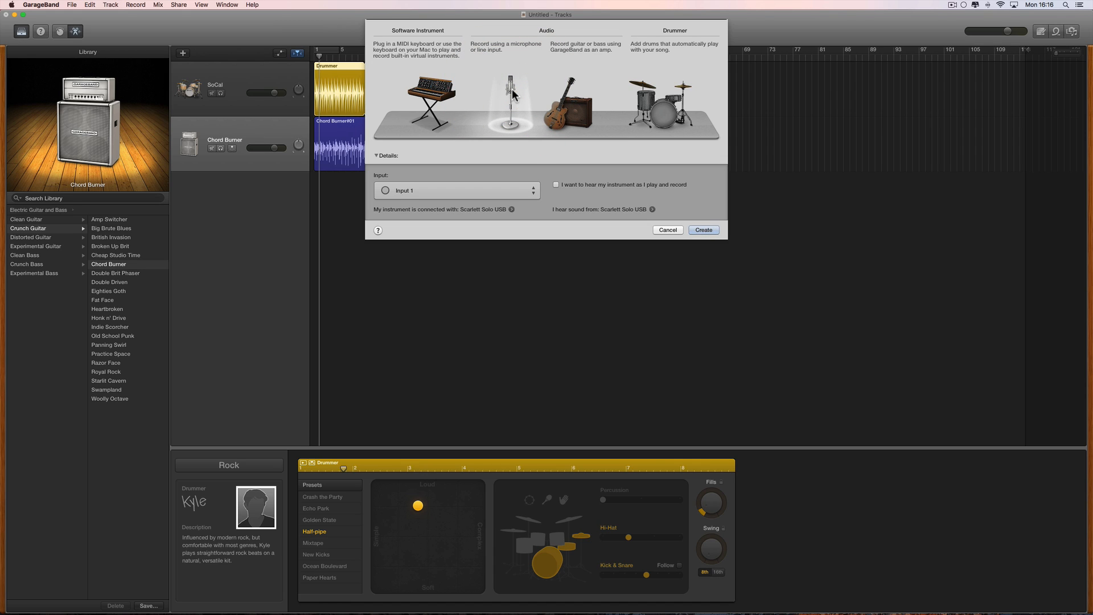
pyautogui.click(460, 183)
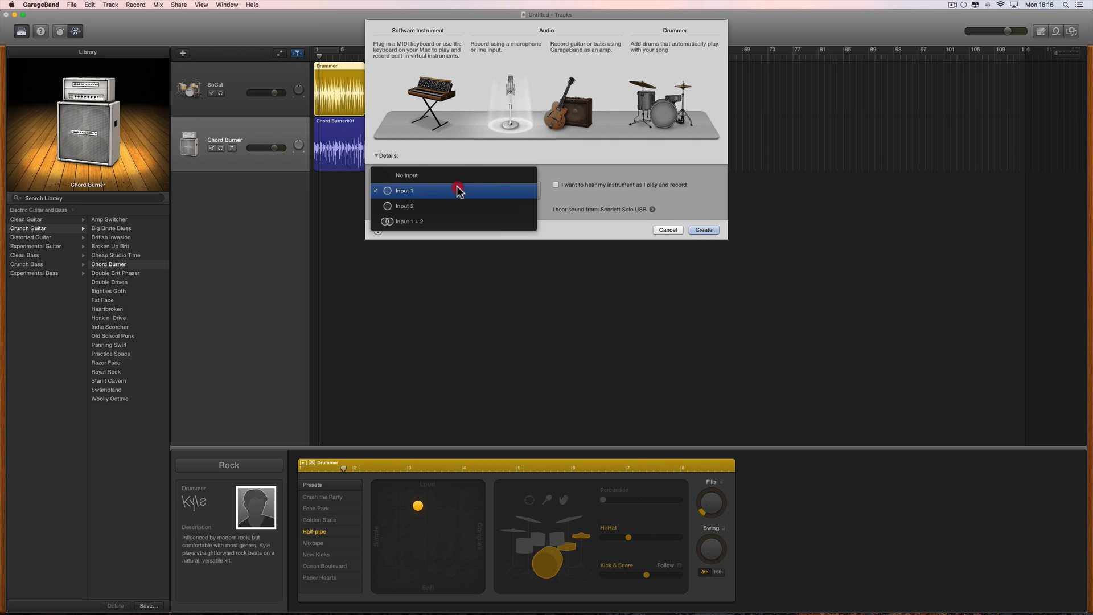
pyautogui.click(424, 192)
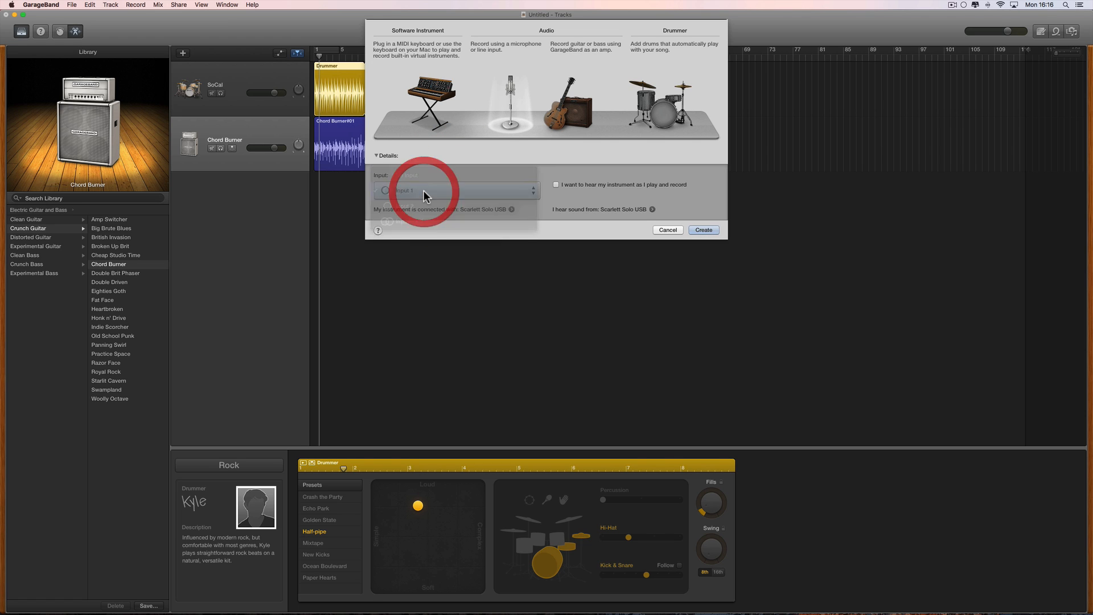
pyautogui.click(705, 230)
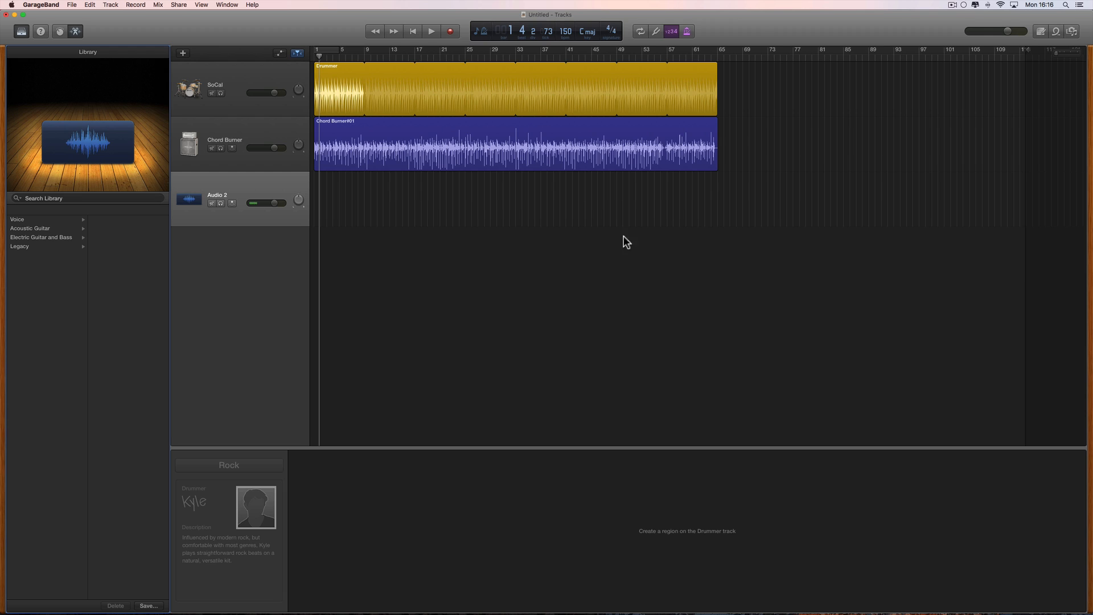
# - Apply the Voice preset Telephone Vocal to the new microphone track
pyautogui.click(251, 181)
pyautogui.click(25, 221)
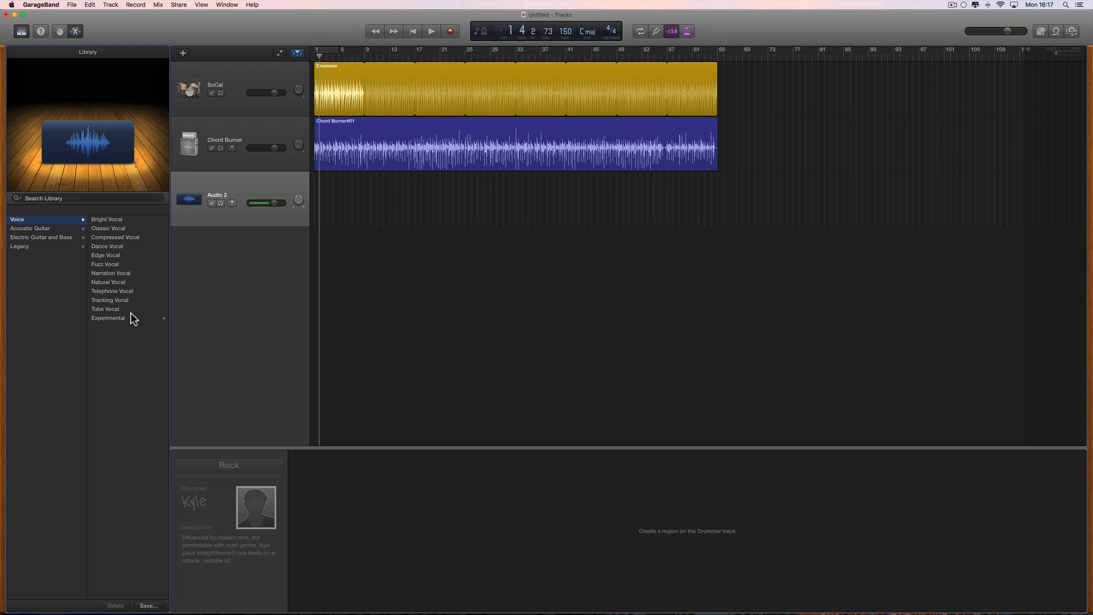
pyautogui.click(126, 293)
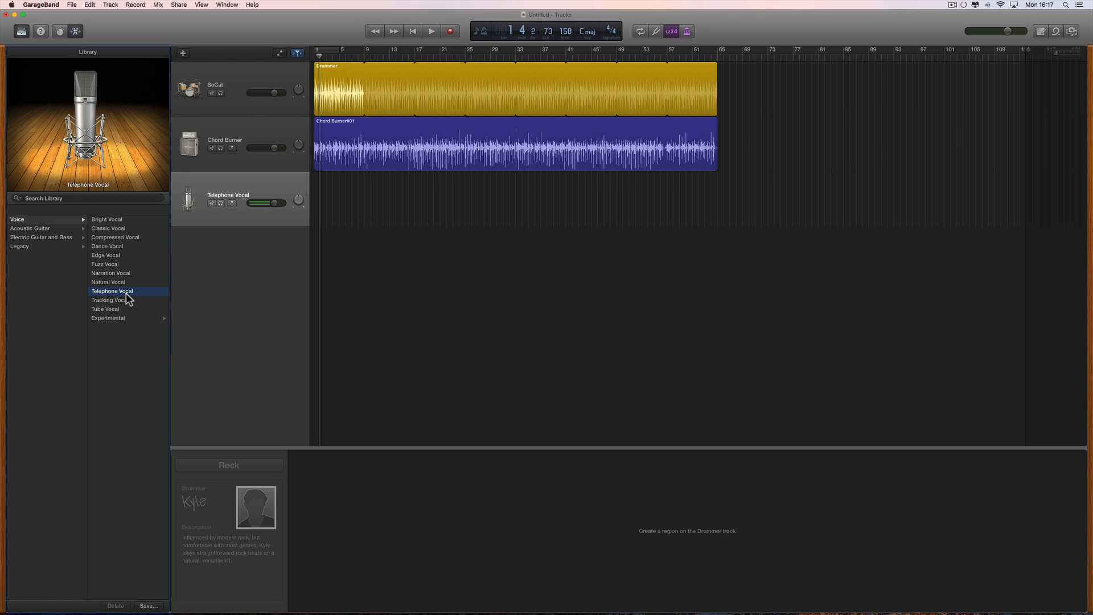
# - Switch to the AudioBox iOne image in Preview and examine its main volume knob, headphone socket and headphone level knob
pyautogui.moveTo(754, 612)
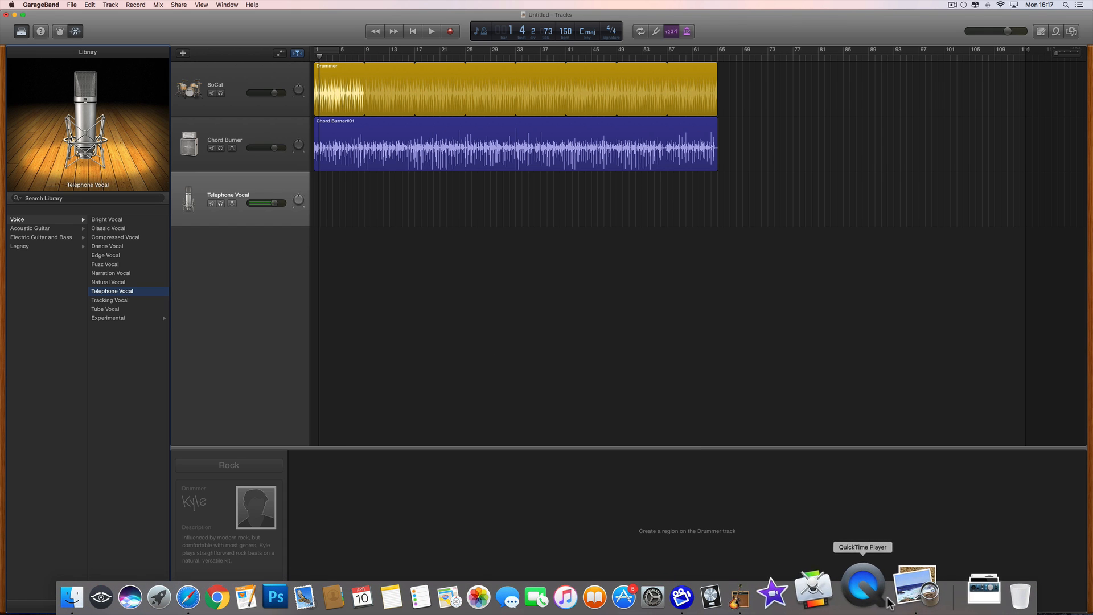
pyautogui.click(905, 598)
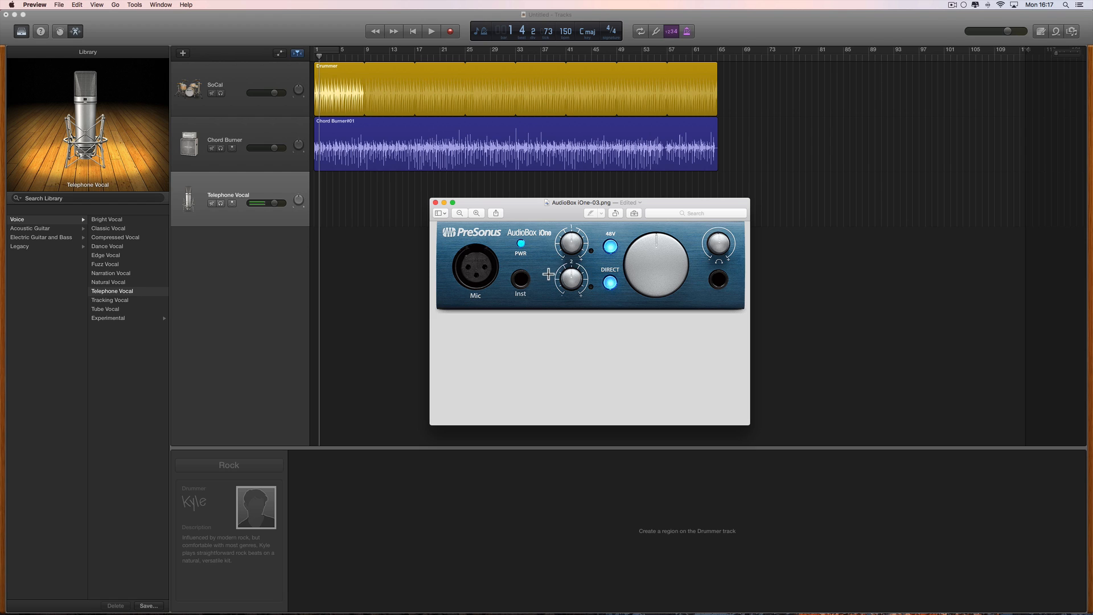
pyautogui.click(652, 256)
pyautogui.click(720, 279)
pyautogui.click(649, 264)
pyautogui.click(719, 249)
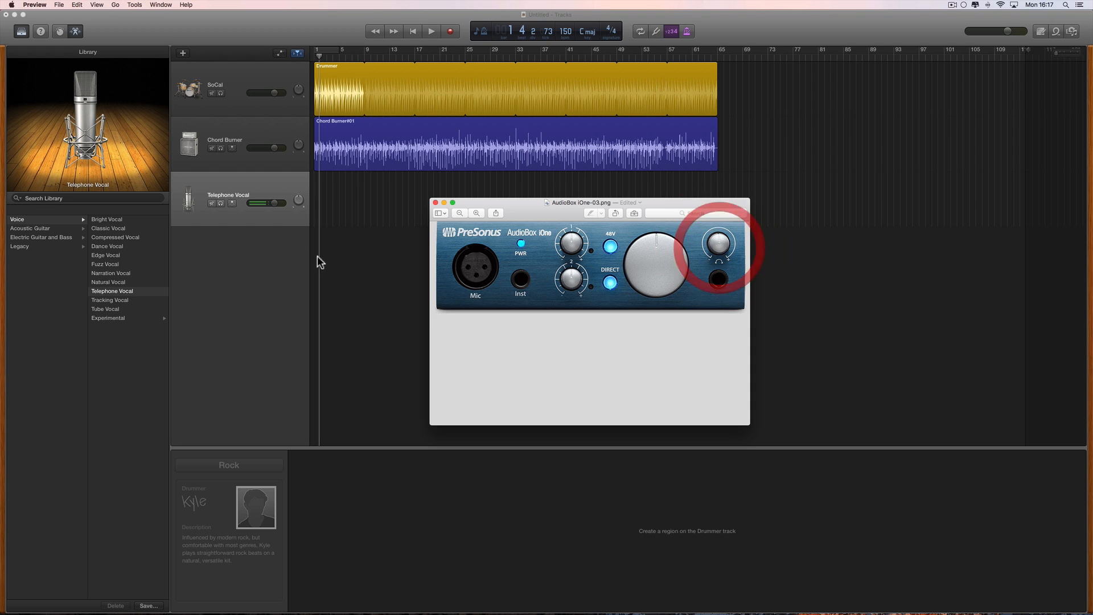
# - Return to GarageBand, enable recording on the Telephone Vocal track, and record the vocal from bar 1 to just past bar 65
pyautogui.click(232, 204)
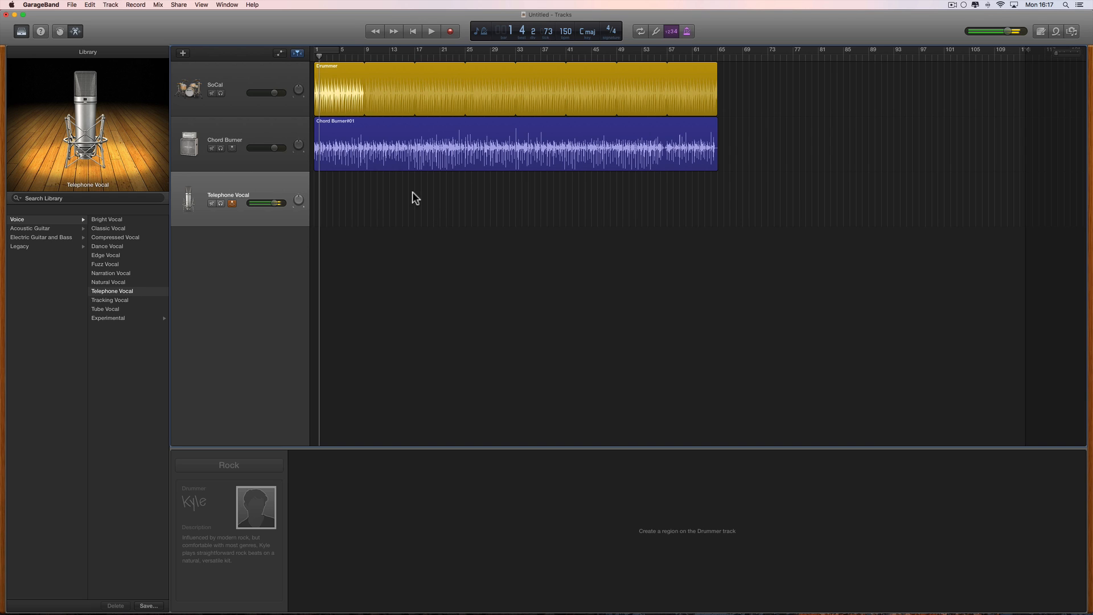
pyautogui.click(410, 33)
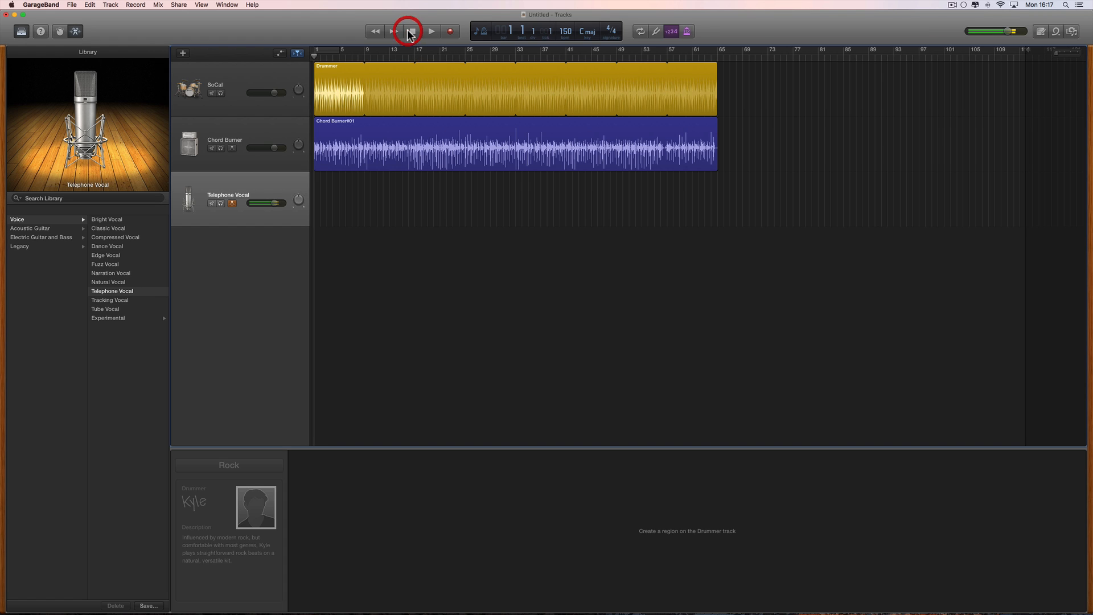
pyautogui.click(450, 33)
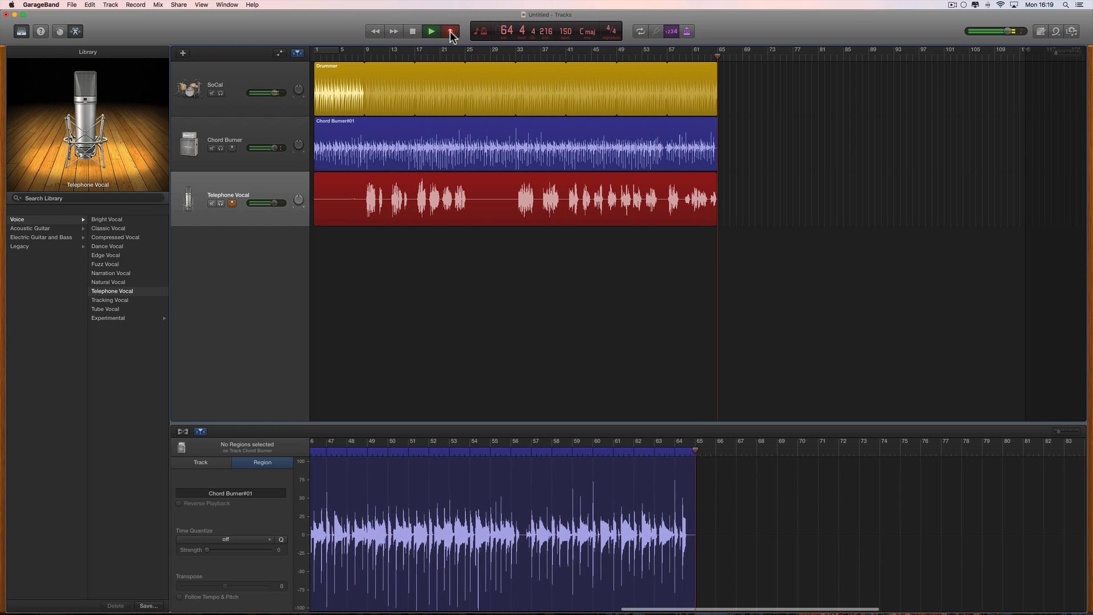
pyautogui.click(450, 32)
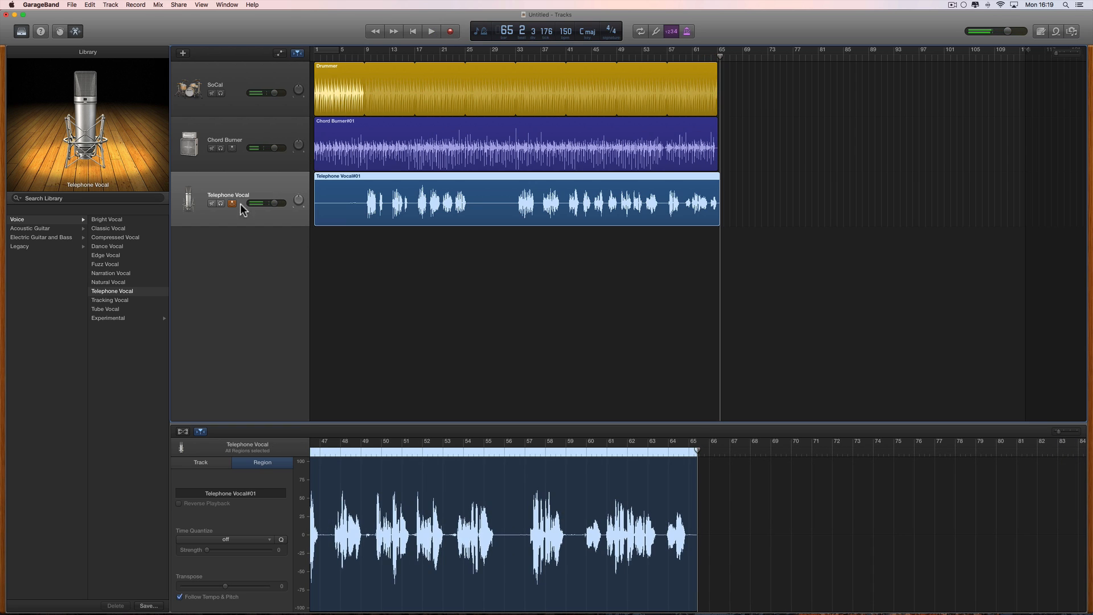
# - Turn off recording and input monitoring on the Telephone Vocal track
pyautogui.click(232, 204)
pyautogui.click(232, 204)
pyautogui.click(232, 204)
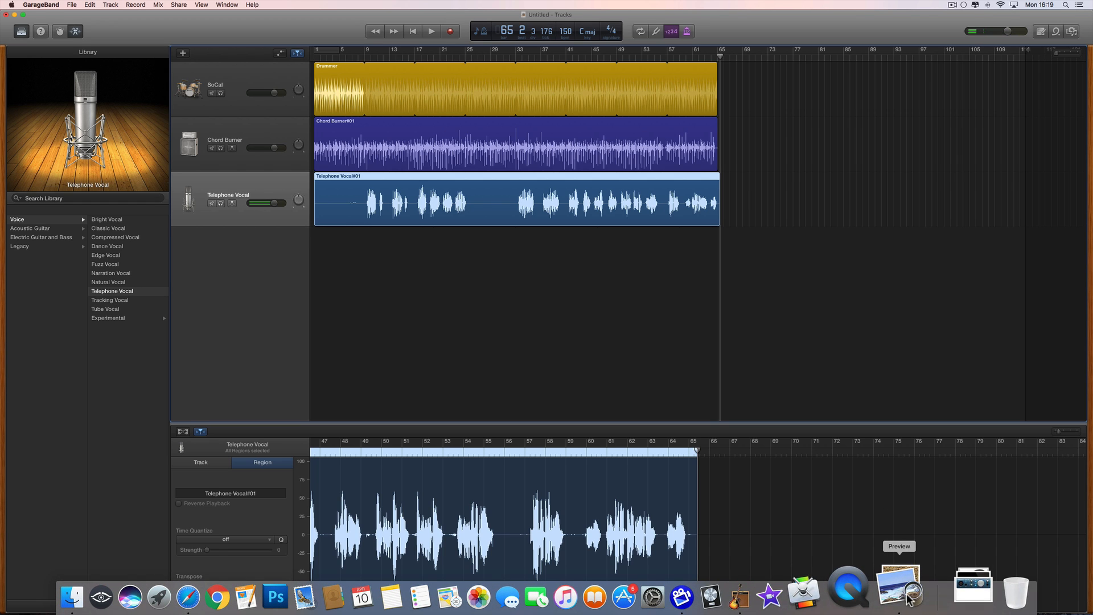
# - Check the main volume knob in Preview's AudioBox iOne image, and play the song in GarageBand from bar 1 to about bar 10
pyautogui.click(905, 592)
pyautogui.click(655, 271)
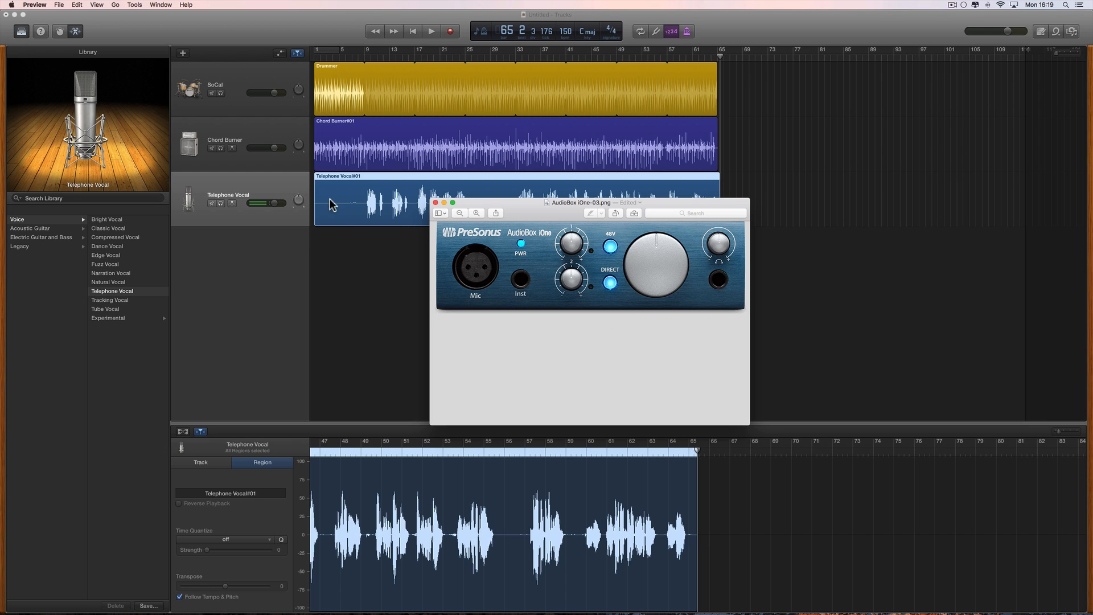
pyautogui.click(411, 33)
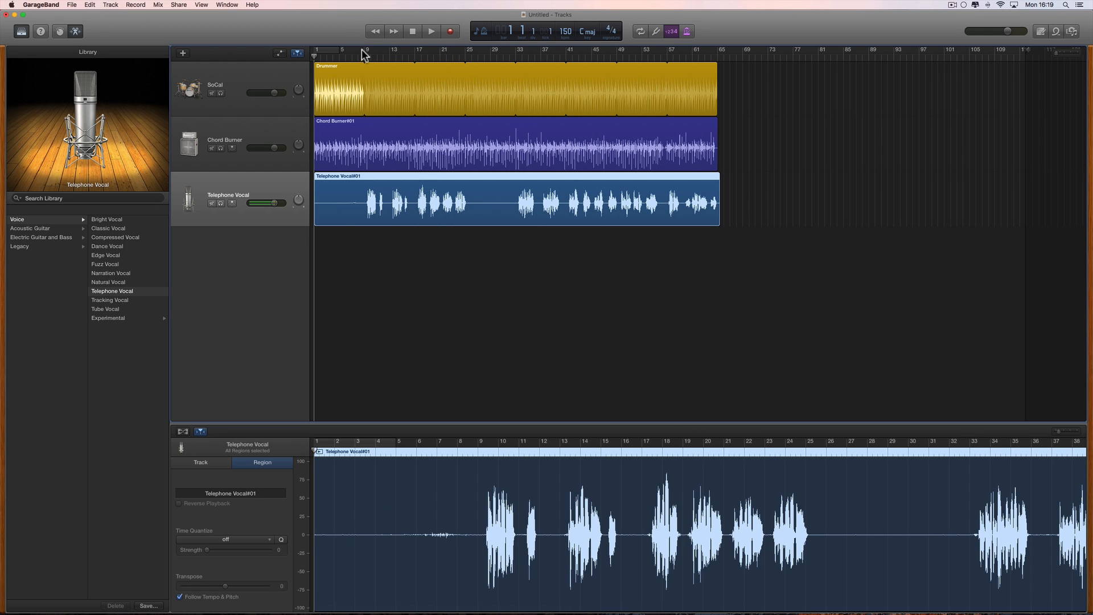
pyautogui.click(432, 31)
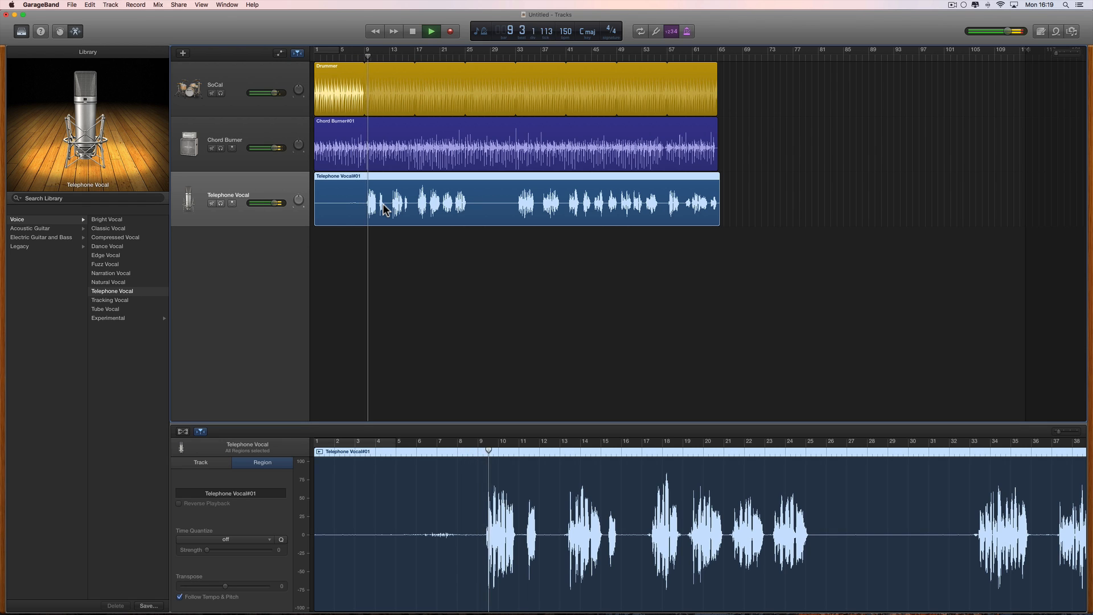
pyautogui.press('space')
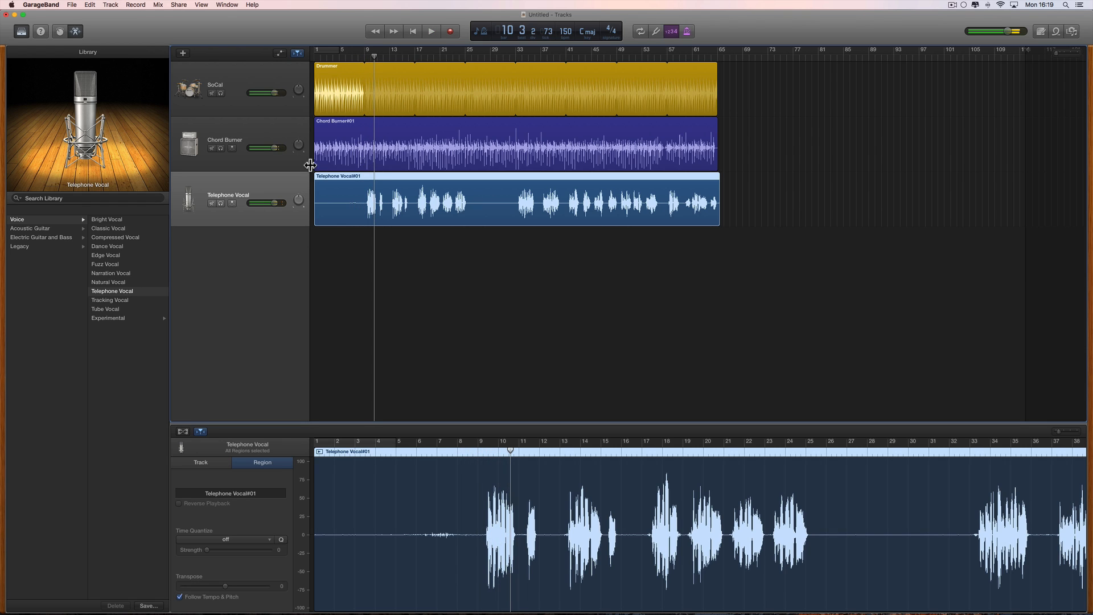
# - Lower the Chord Burner volume to about -2.1 dB and the Telephone Vocal volume to -0.2 dB, playing bars 10 to 12 to check the balance
pyautogui.moveTo(276, 148); pyautogui.dragTo(272, 147)
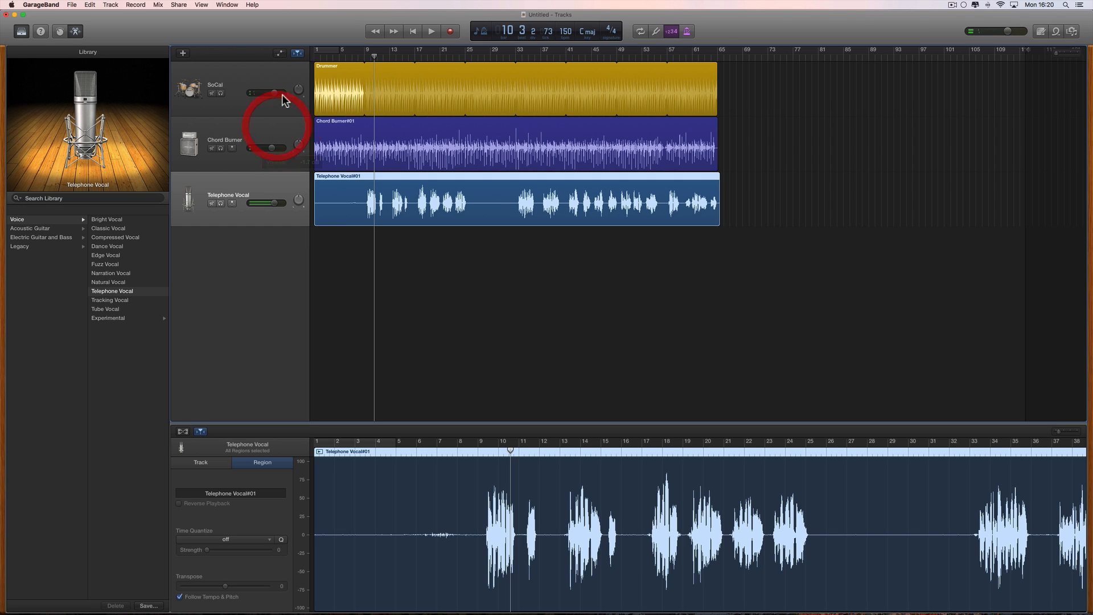
pyautogui.click(273, 203)
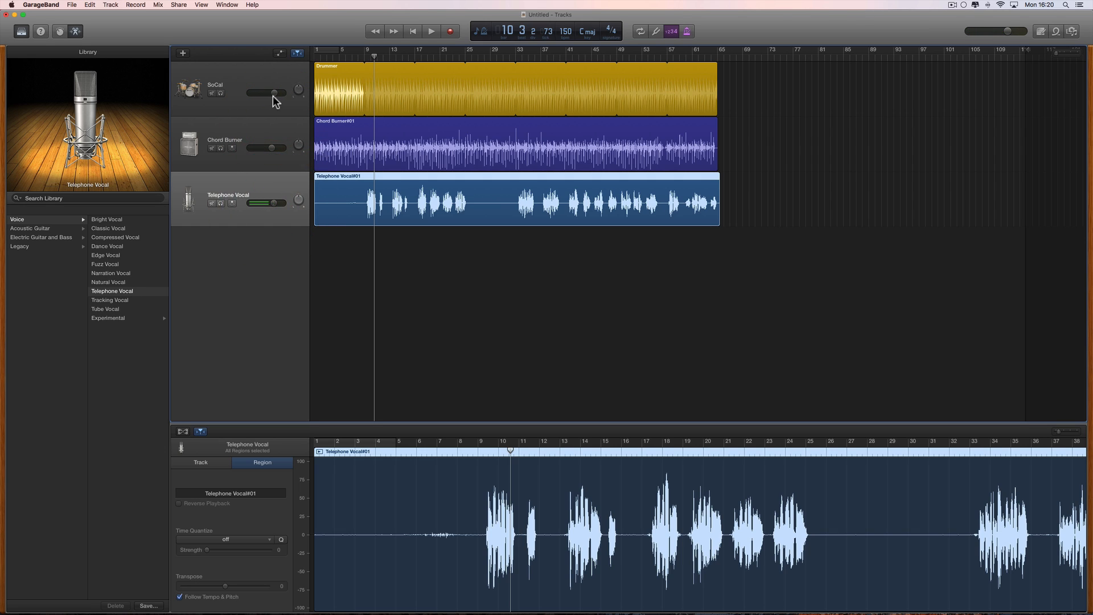
pyautogui.moveTo(272, 148); pyautogui.dragTo(271, 147)
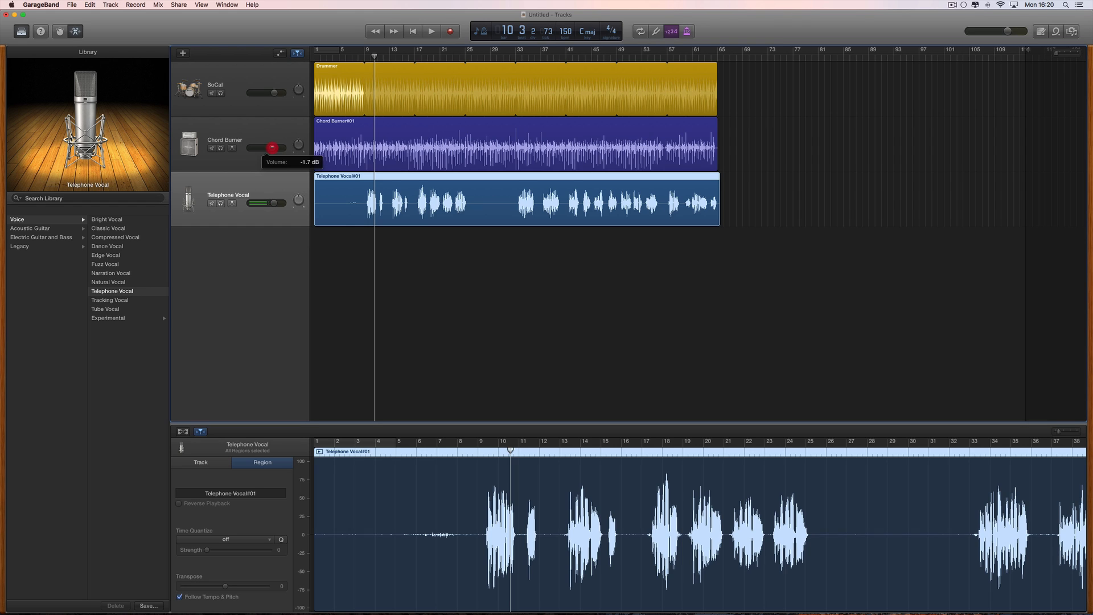
pyautogui.click(273, 202)
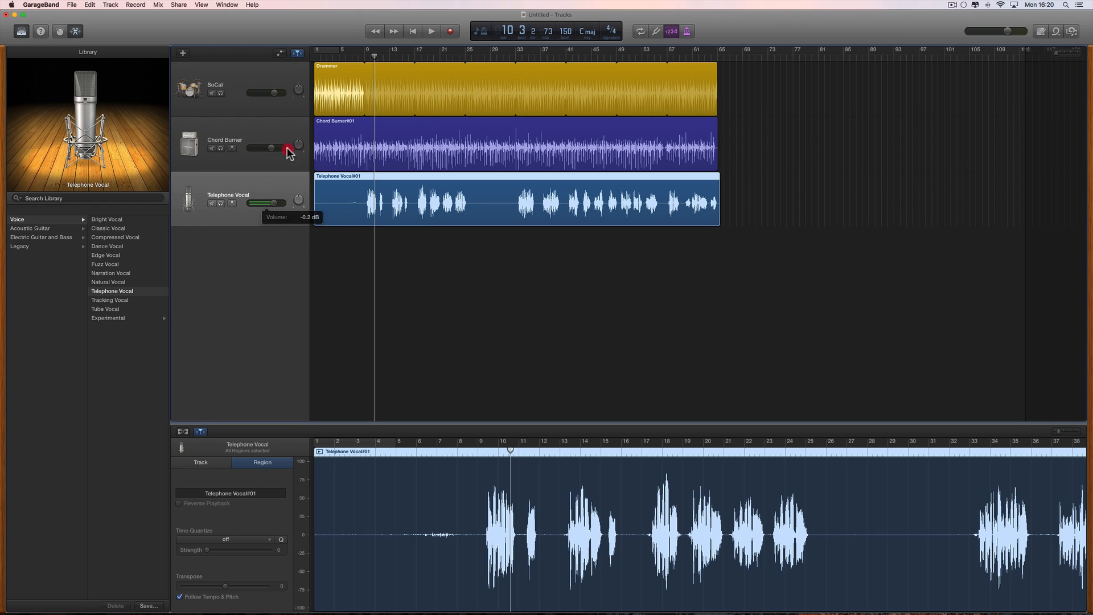
pyautogui.press('space')
pyautogui.moveTo(272, 147); pyautogui.dragTo(271, 148)
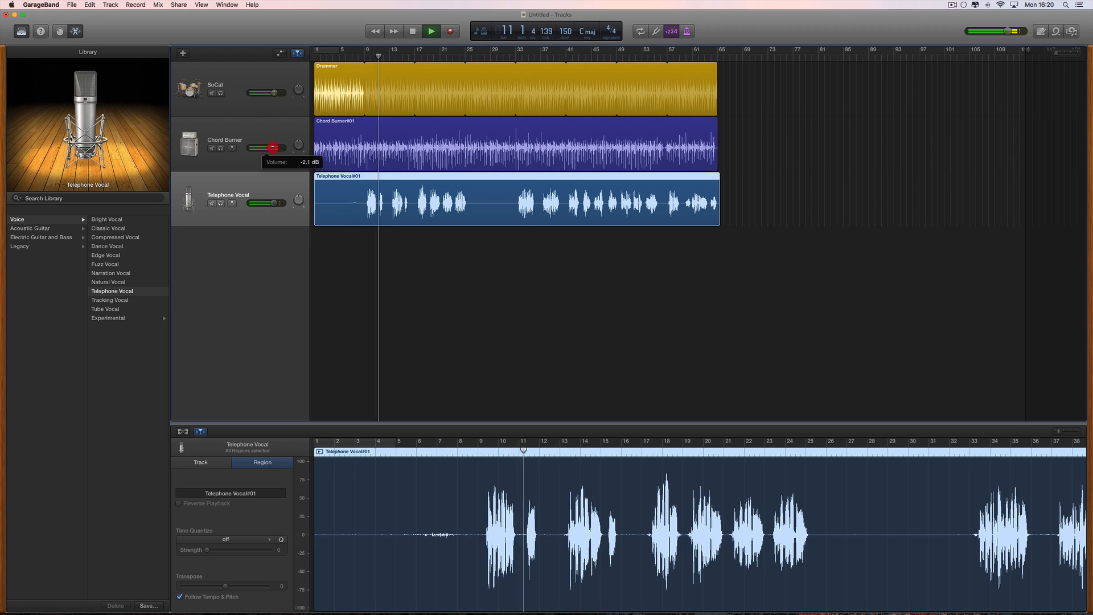
pyautogui.press('space')
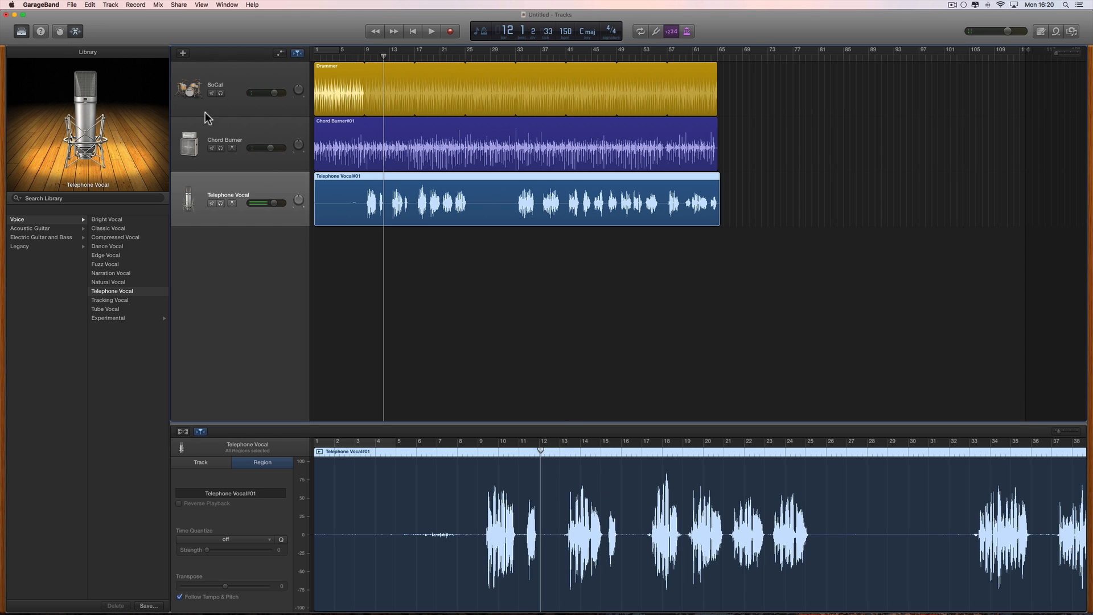
# - Show and hide the Smart Controls and editor area for the Telephone Vocal, Chord Burner and SoCal tracks in turn
pyautogui.click(78, 33)
pyautogui.click(78, 33)
pyautogui.click(78, 33)
pyautogui.click(262, 133)
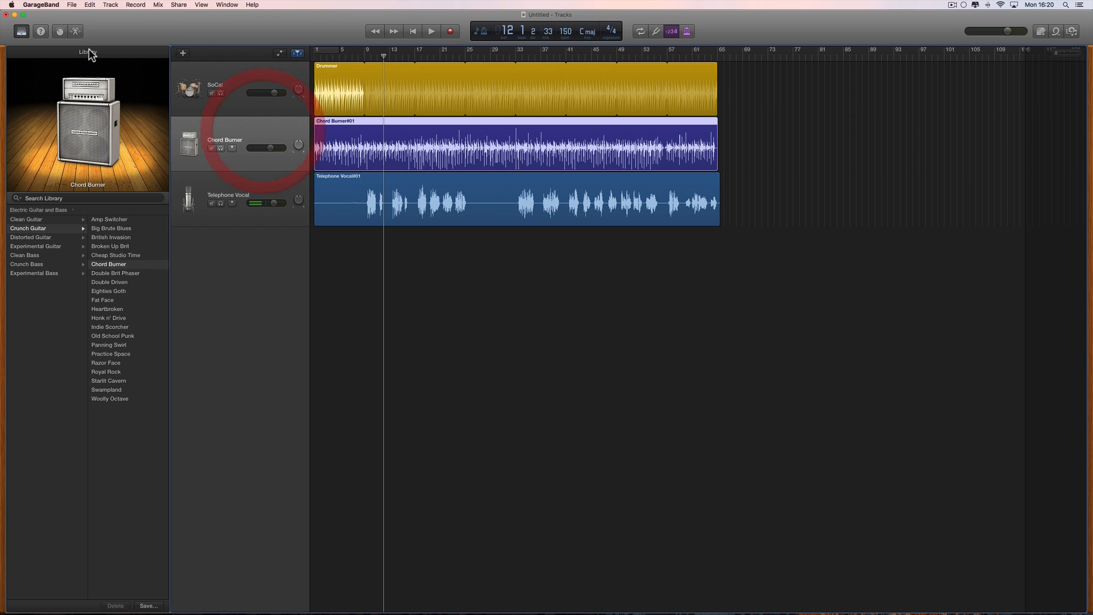
pyautogui.click(79, 33)
pyautogui.click(78, 32)
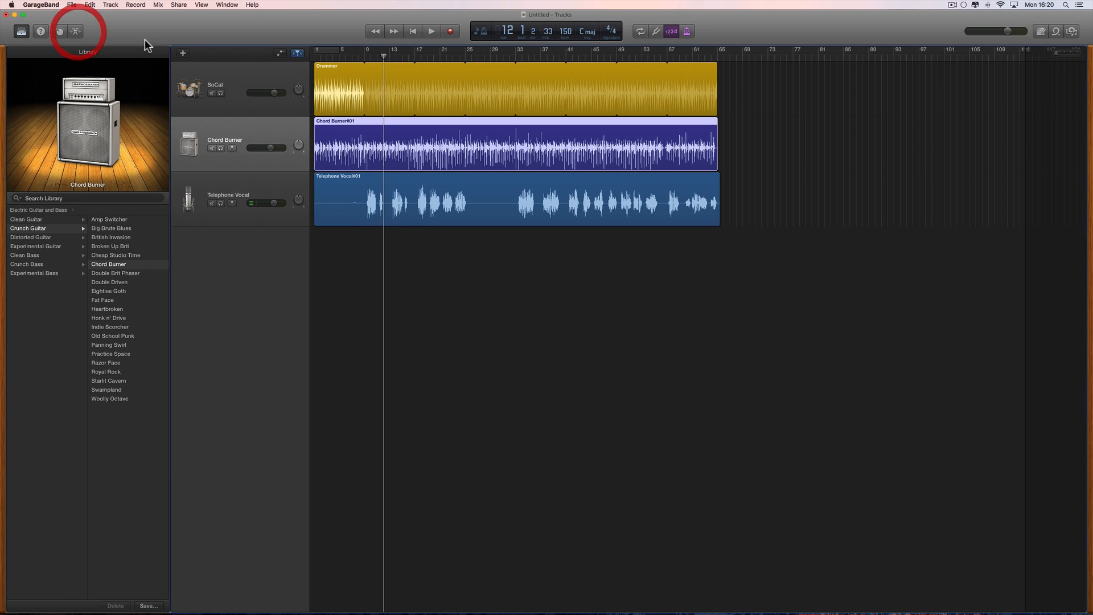
pyautogui.click(239, 70)
pyautogui.click(76, 32)
pyautogui.click(76, 32)
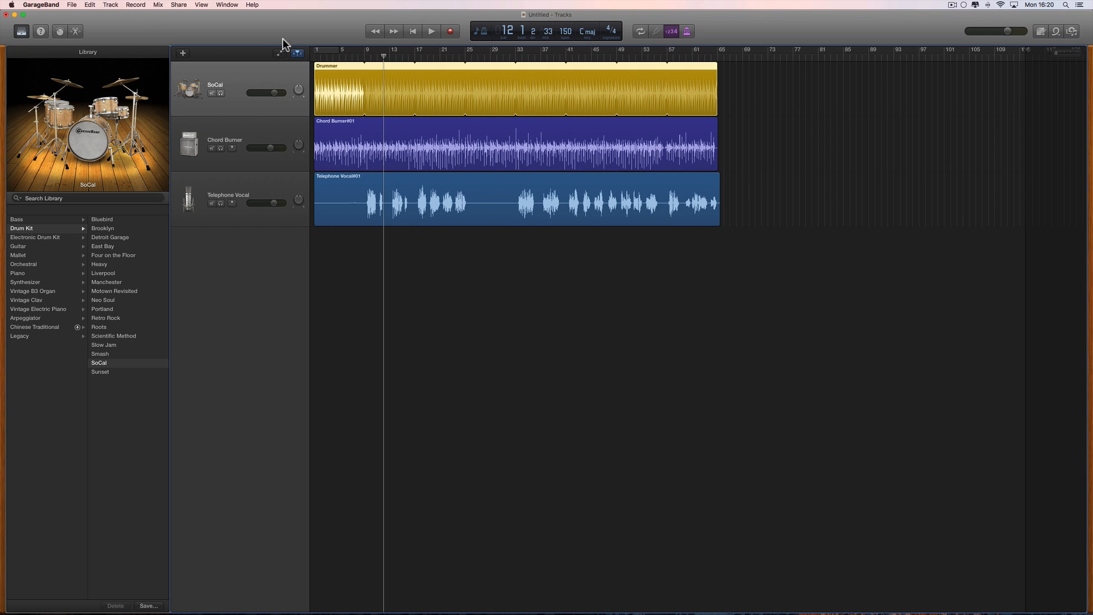
# - Return the playhead to bar 1 and add a Fade Out to the end of the song on the master track
pyautogui.click(271, 149)
pyautogui.moveTo(383, 56); pyautogui.dragTo(314, 55)
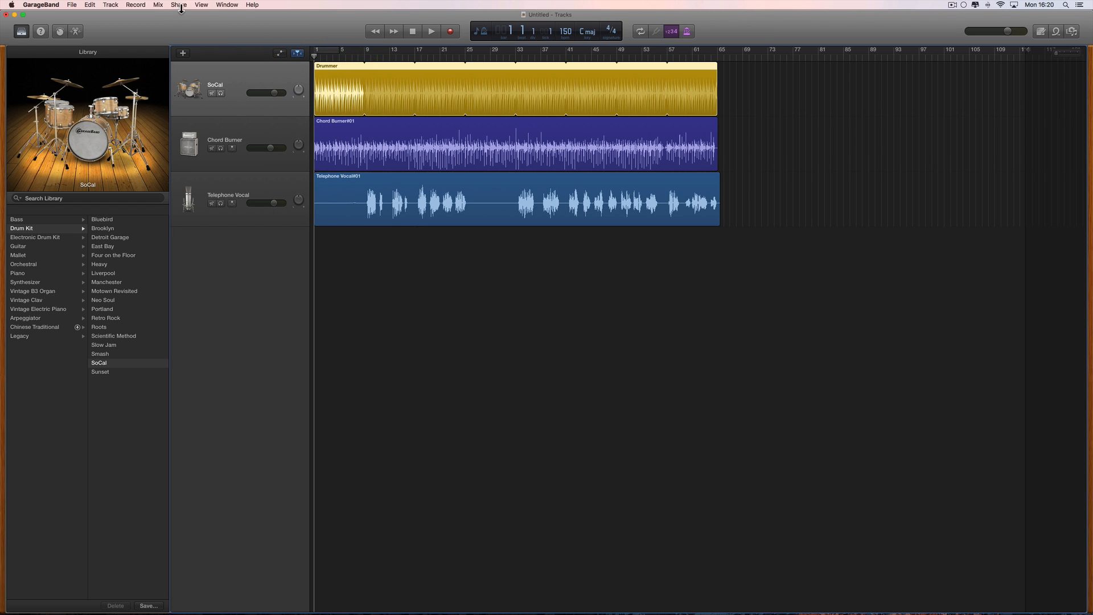
pyautogui.click(158, 6)
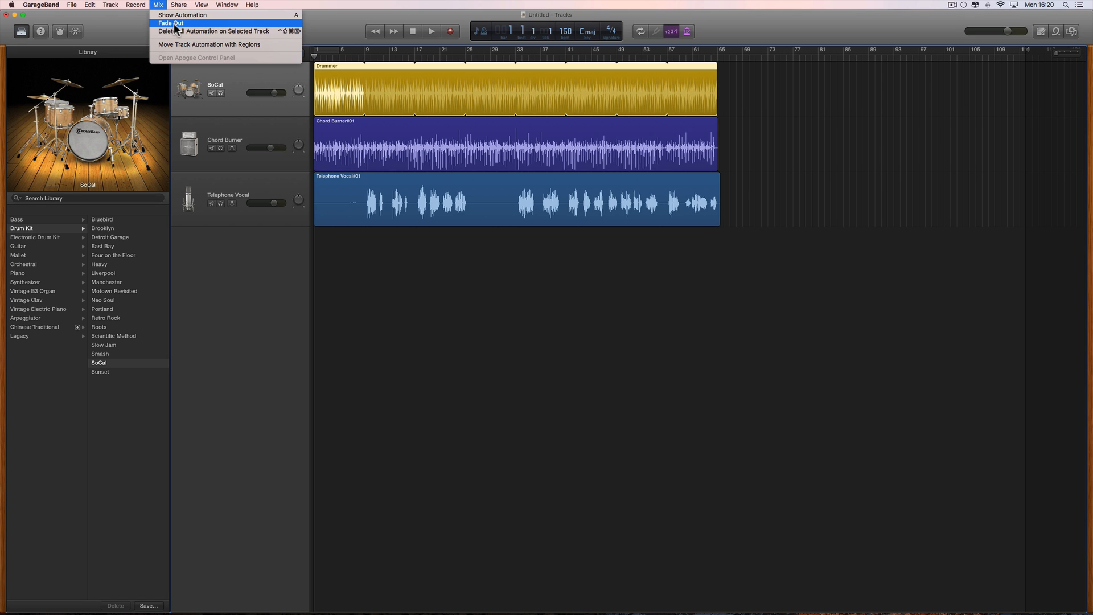
pyautogui.click(174, 24)
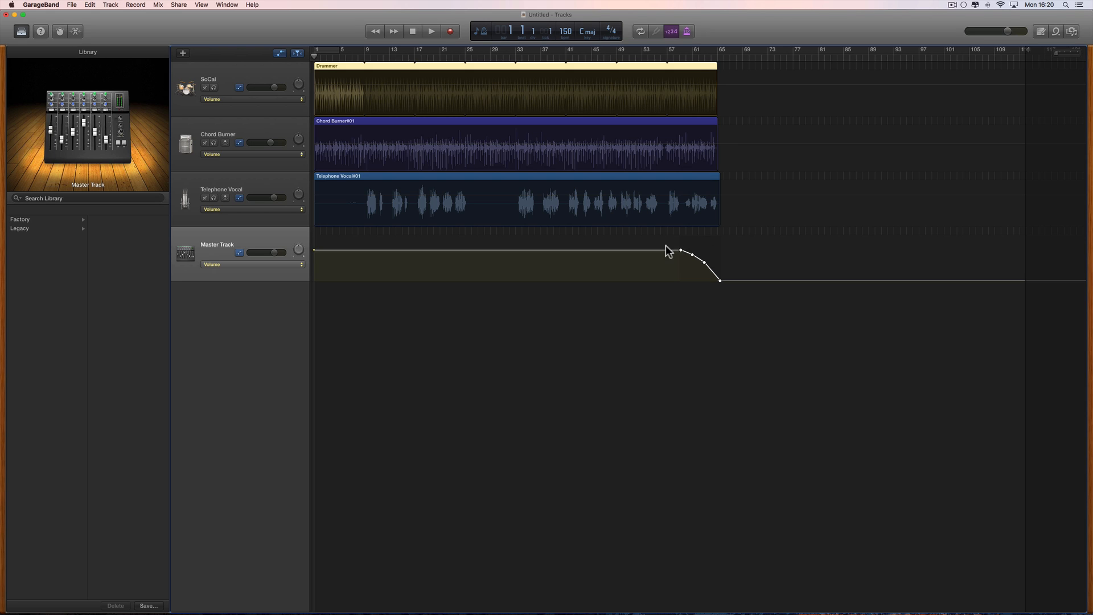
# - Play the fade-out from bar 56 and move the project's end marker back to just past the end of the regions
pyautogui.click(660, 57)
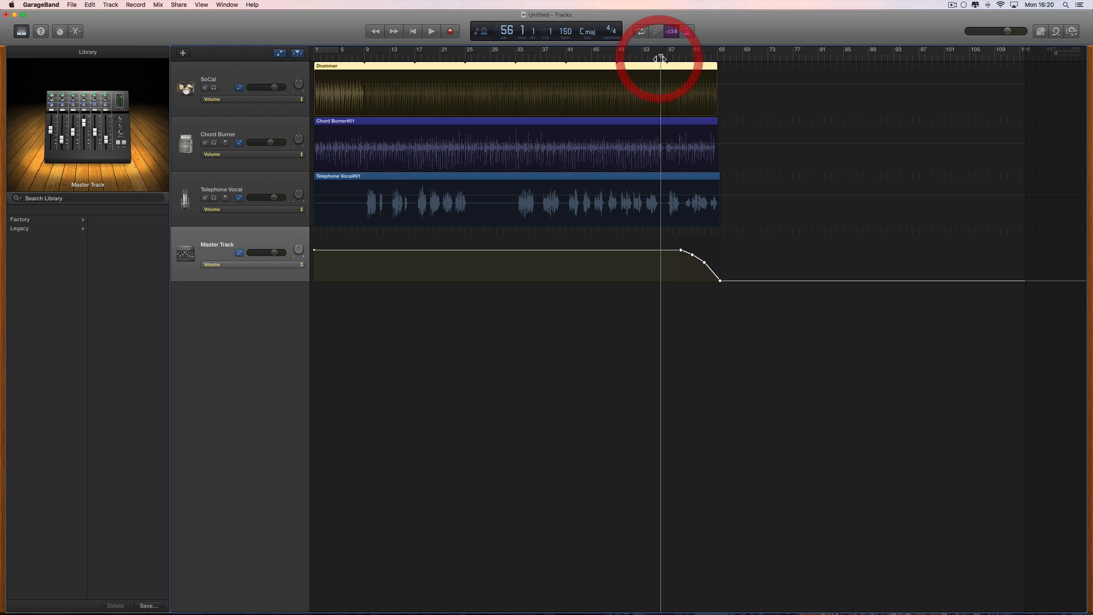
pyautogui.press('space')
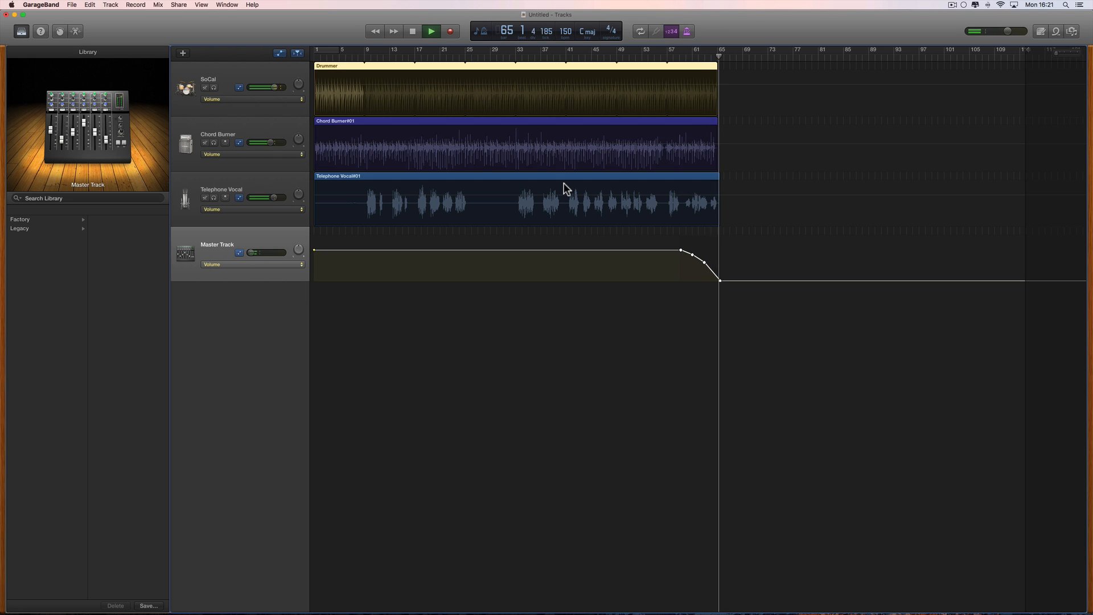
pyautogui.moveTo(1026, 52)
pyautogui.mouseDown()
pyautogui.moveTo(954, 66)
pyautogui.moveTo(732, 71)
pyautogui.mouseUp()
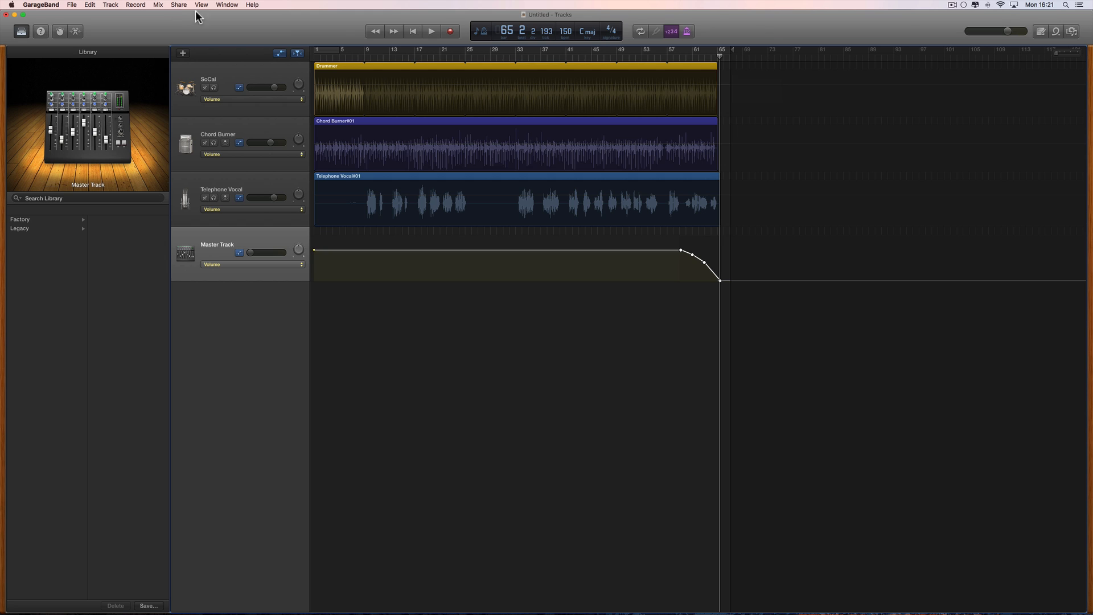
# - Save the project as "my song" in the GarageBand folder
pyautogui.click(536, 15)
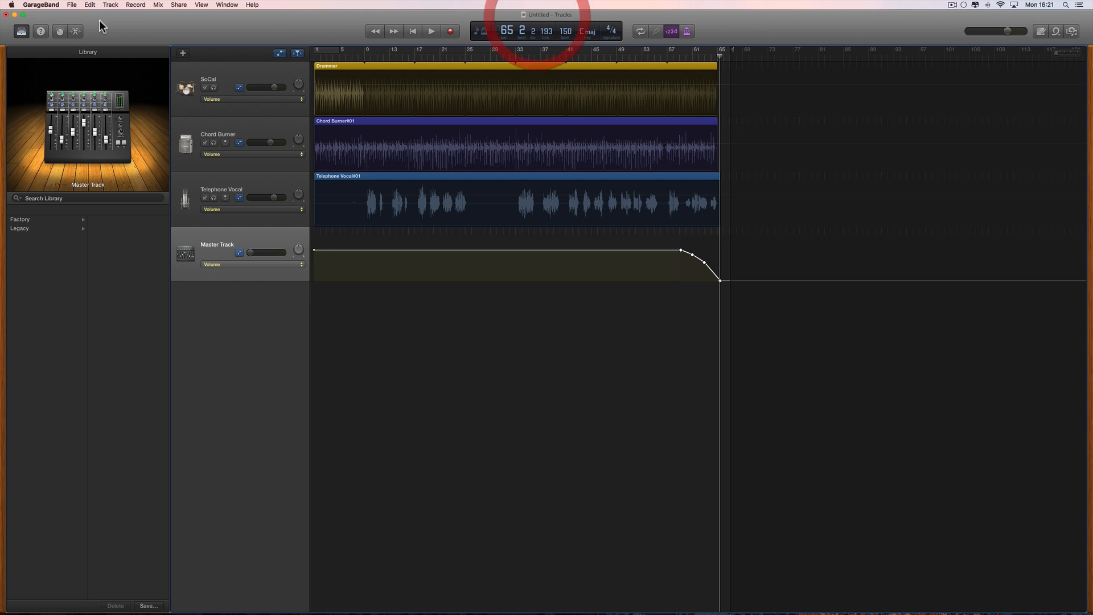
pyautogui.click(72, 5)
pyautogui.click(80, 60)
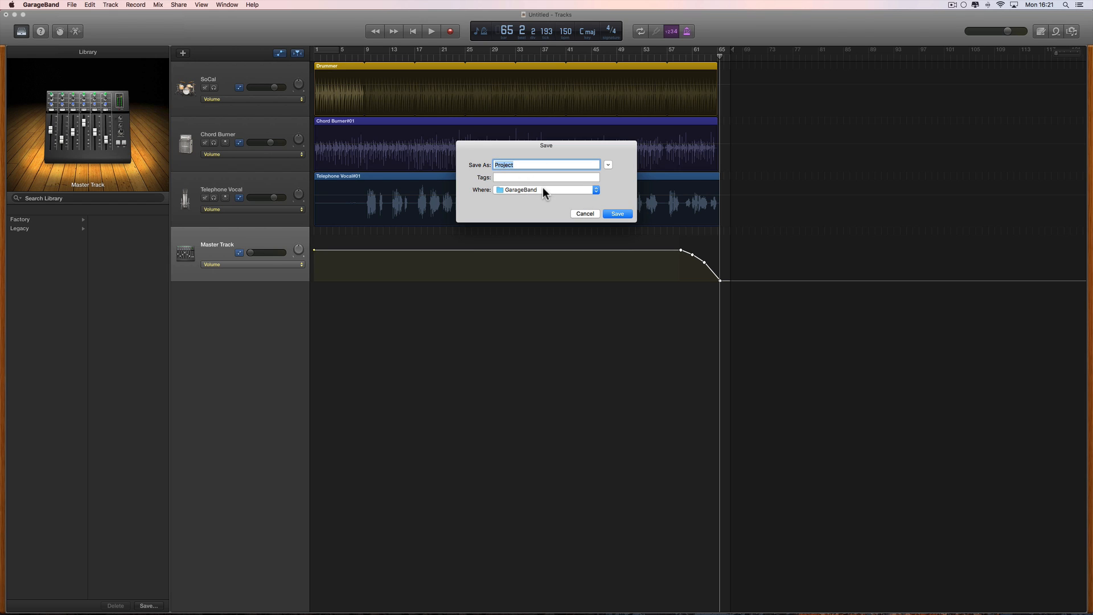
pyautogui.write('my so')
pyautogui.click(624, 214)
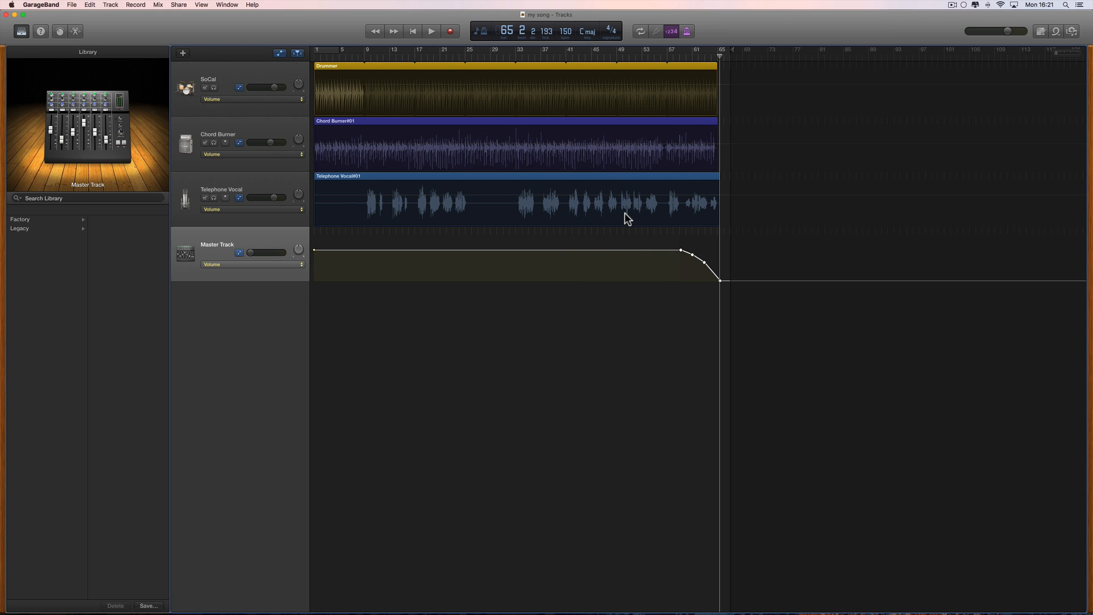
# - Export the song to disk in the GarageBand folder as an MP3 at Highest Quality (256 kBit/s), keeping the suggested file name
pyautogui.click(178, 5)
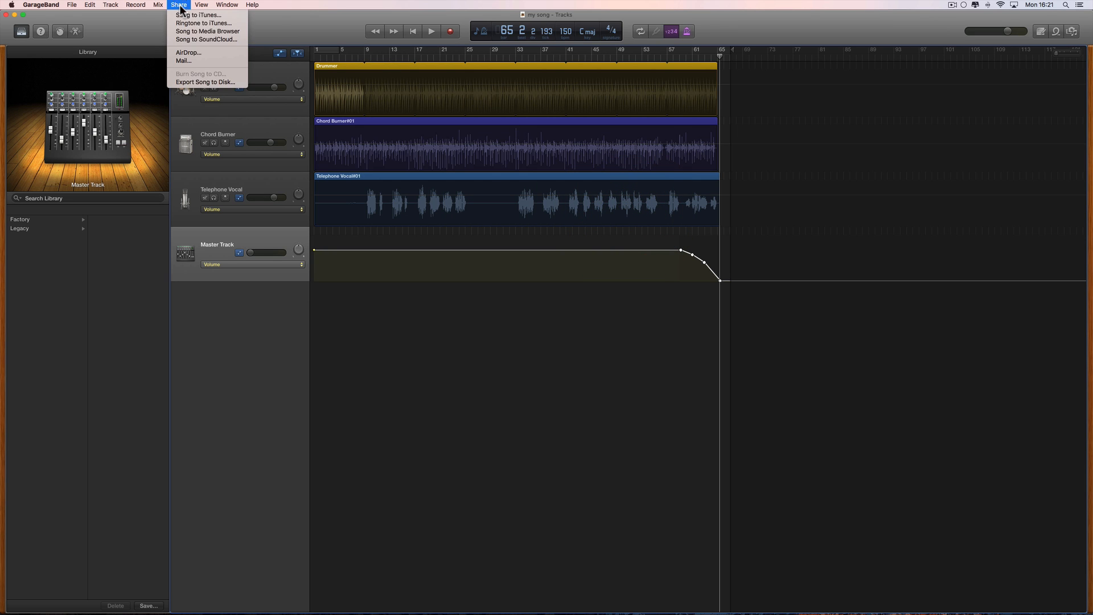
pyautogui.click(204, 82)
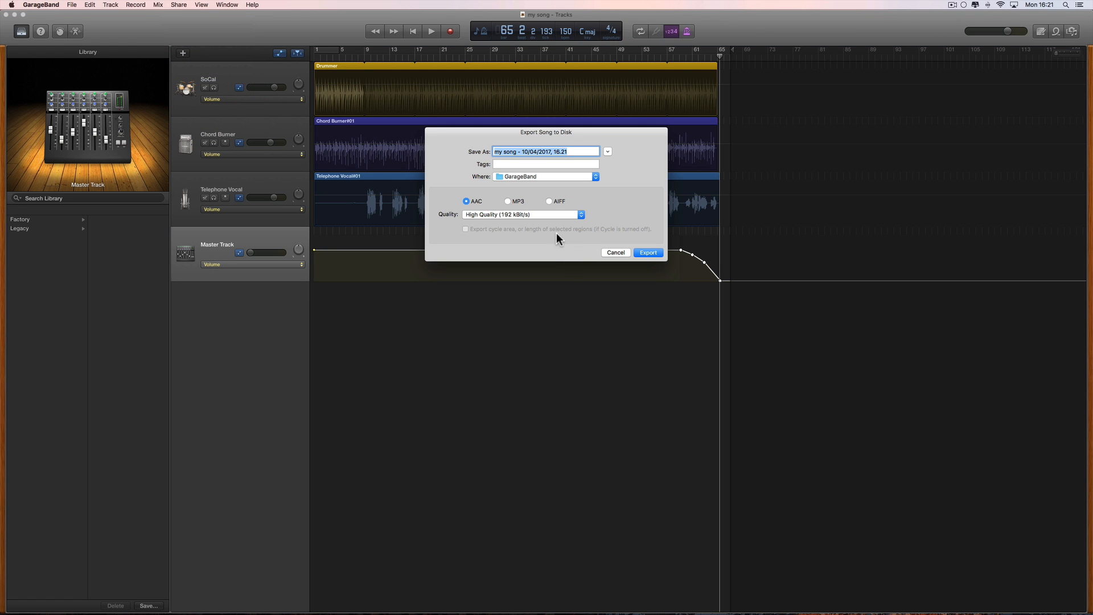
pyautogui.click(509, 201)
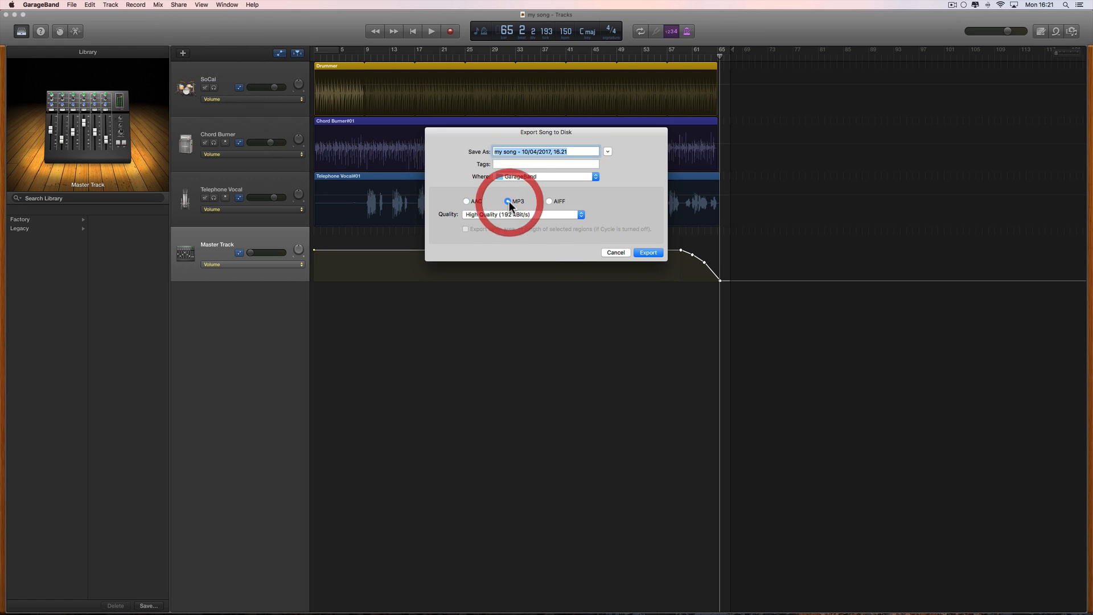
pyautogui.click(510, 213)
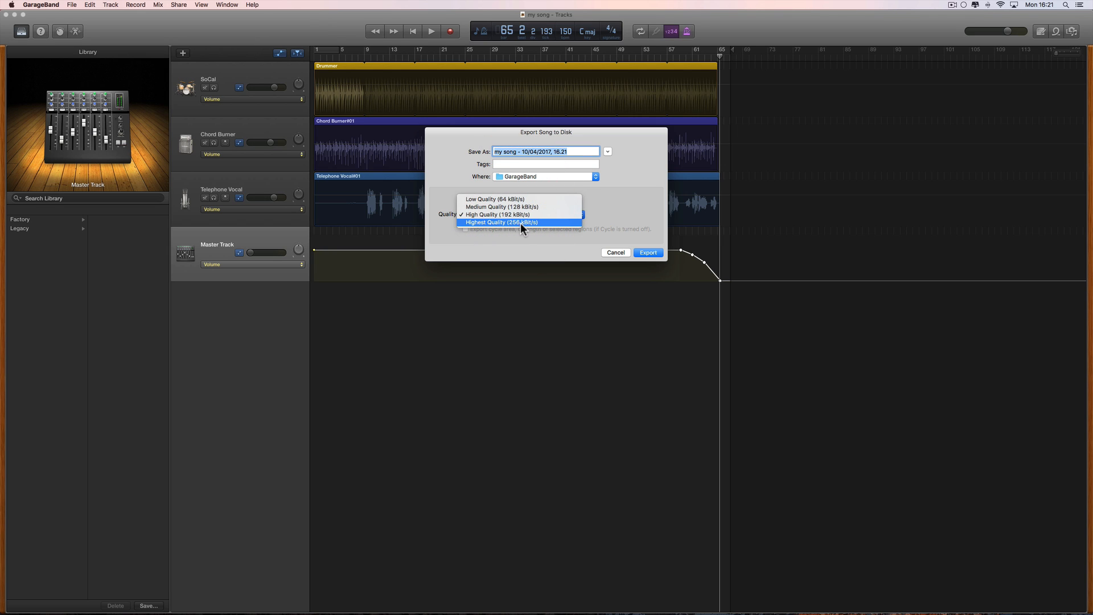
pyautogui.click(520, 223)
pyautogui.click(509, 152)
pyautogui.moveTo(495, 152); pyautogui.dragTo(519, 150)
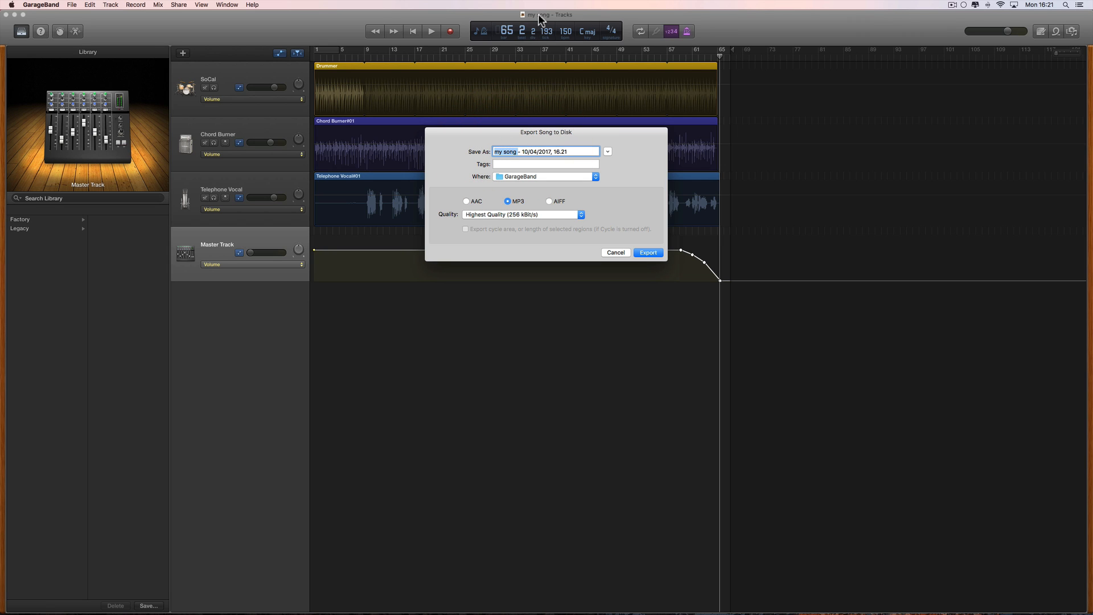
pyautogui.moveTo(522, 151); pyautogui.dragTo(600, 181)
pyautogui.click(648, 253)
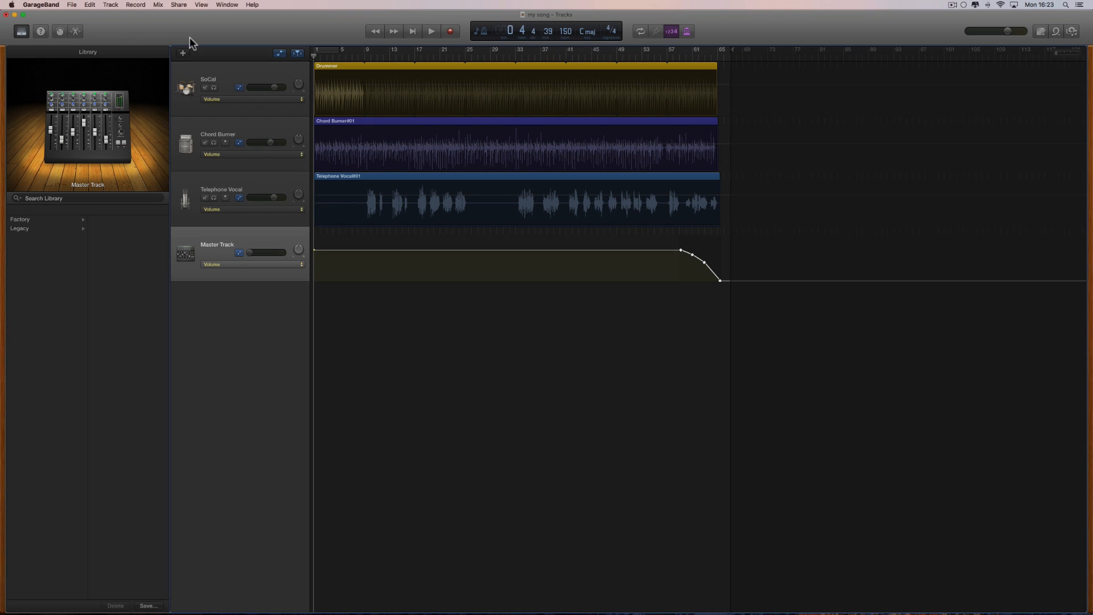
# - Reopen the Export Song to Disk settings to check the save location, and cancel them
pyautogui.click(179, 4)
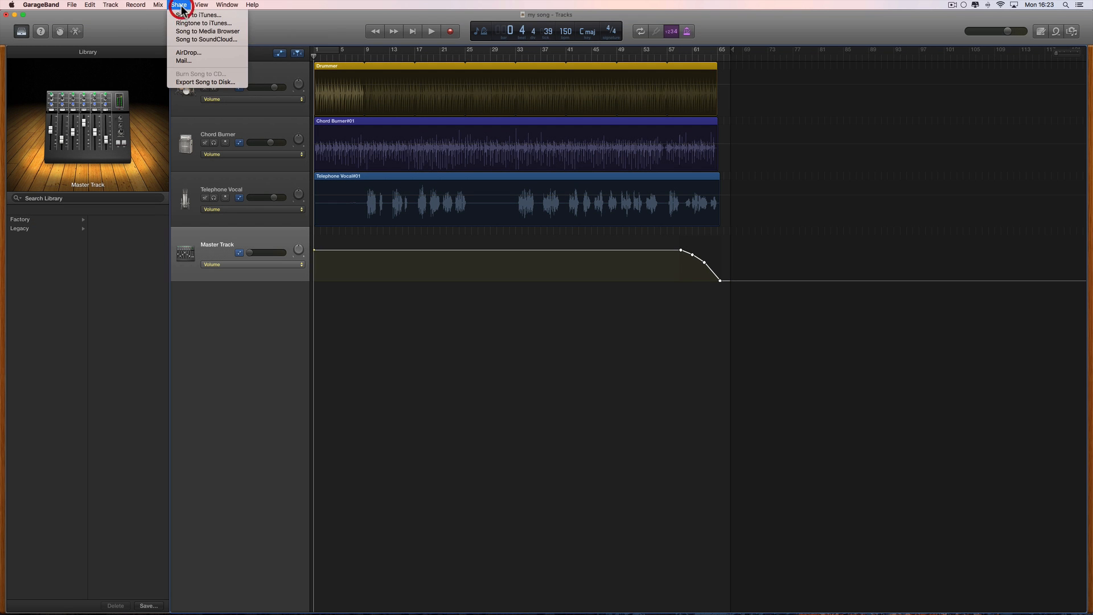
pyautogui.click(198, 81)
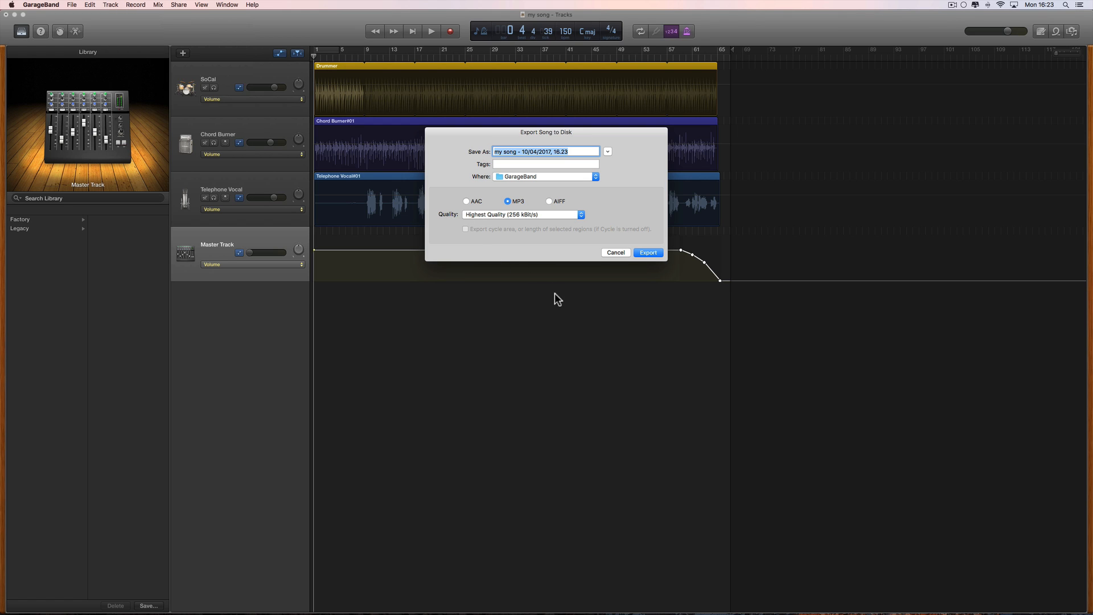
pyautogui.click(615, 252)
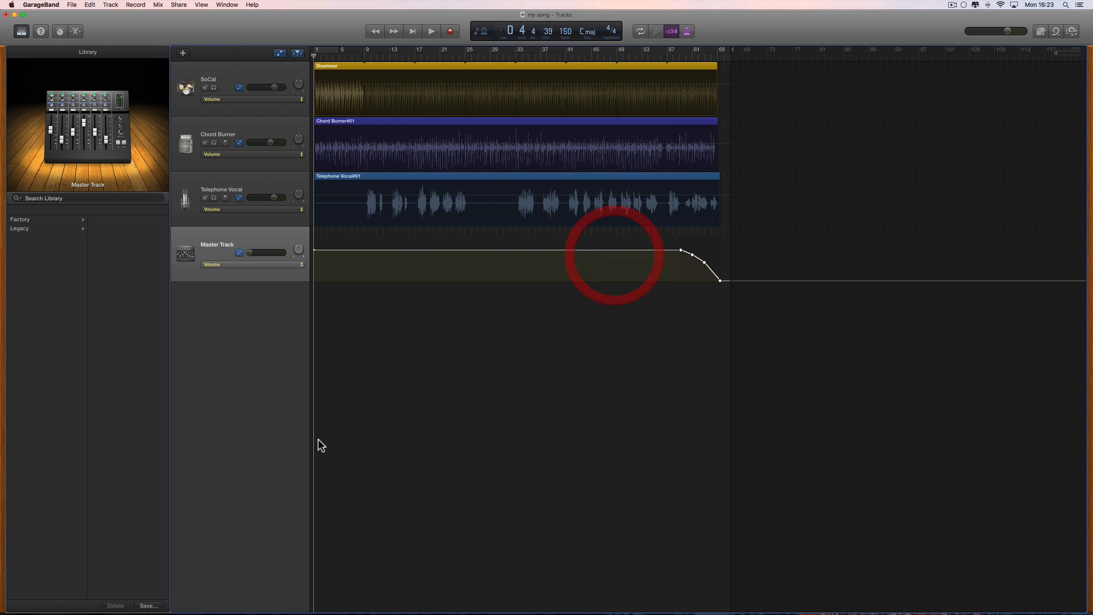
# - Switch to Finder and browse the user's home folder in column view
pyautogui.moveTo(239, 610)
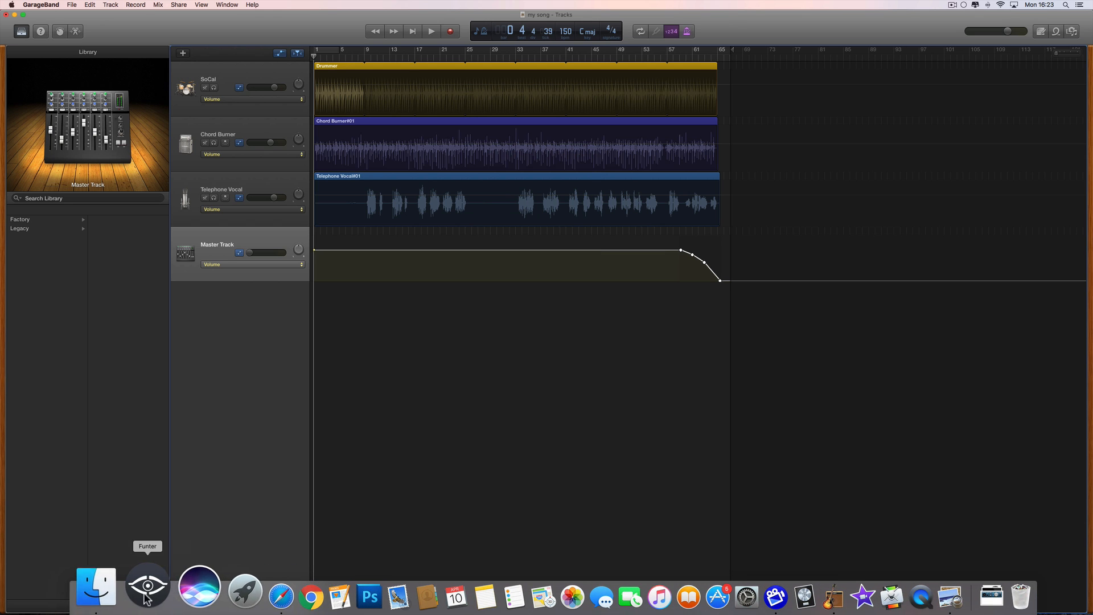
pyautogui.click(96, 589)
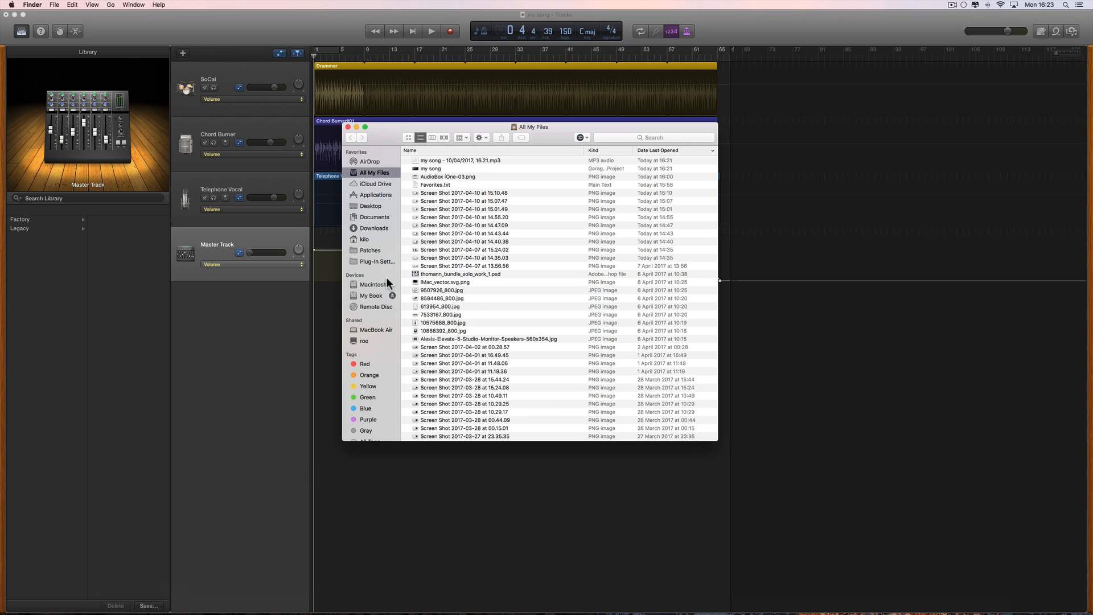
pyautogui.click(362, 239)
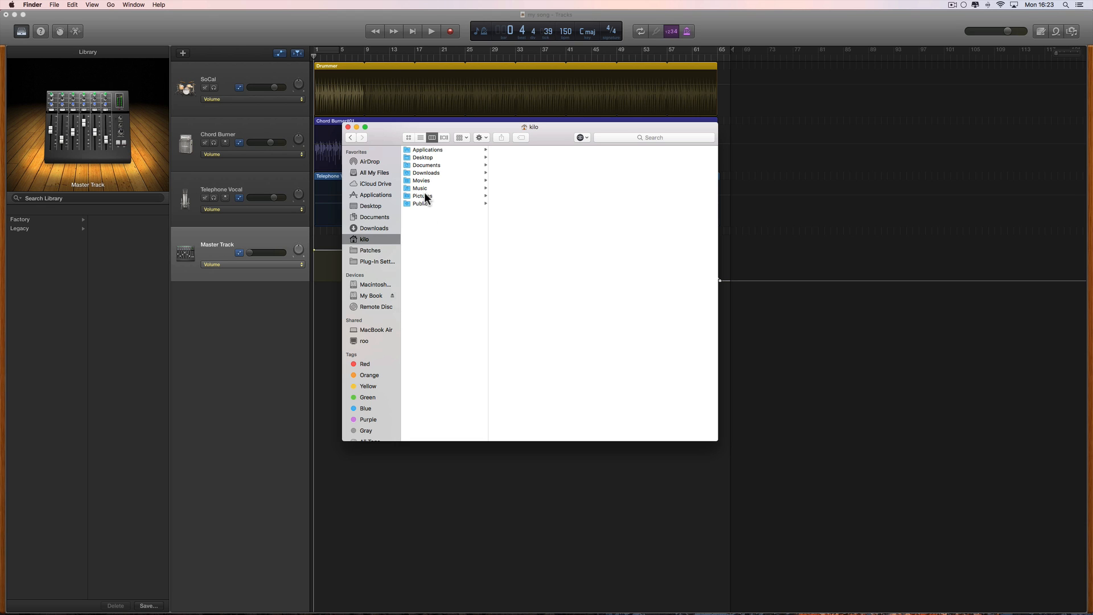
pyautogui.click(431, 138)
pyautogui.click(421, 138)
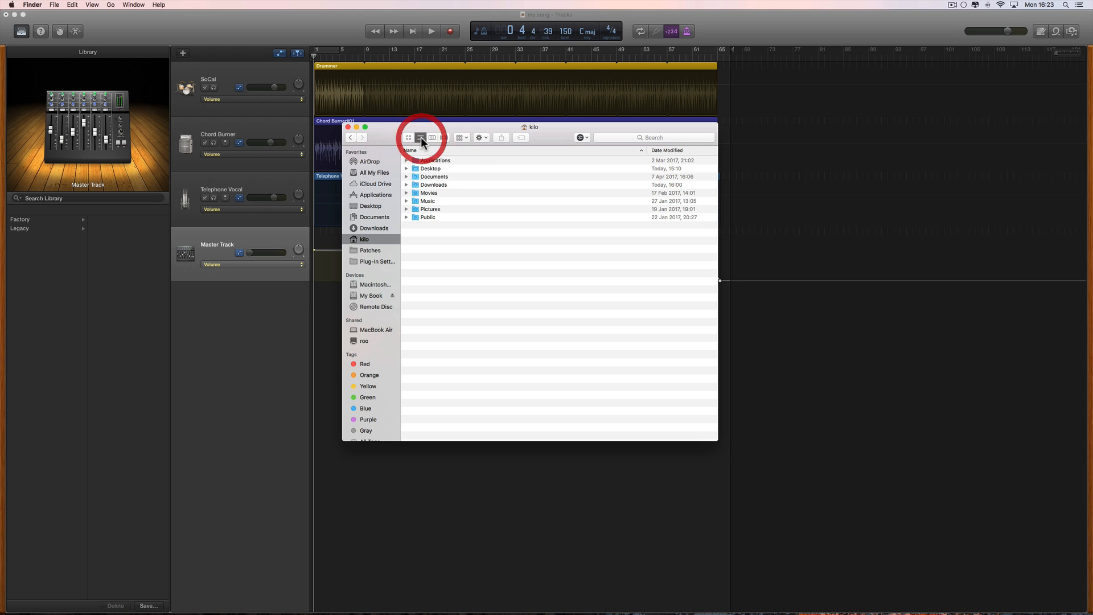
pyautogui.click(431, 137)
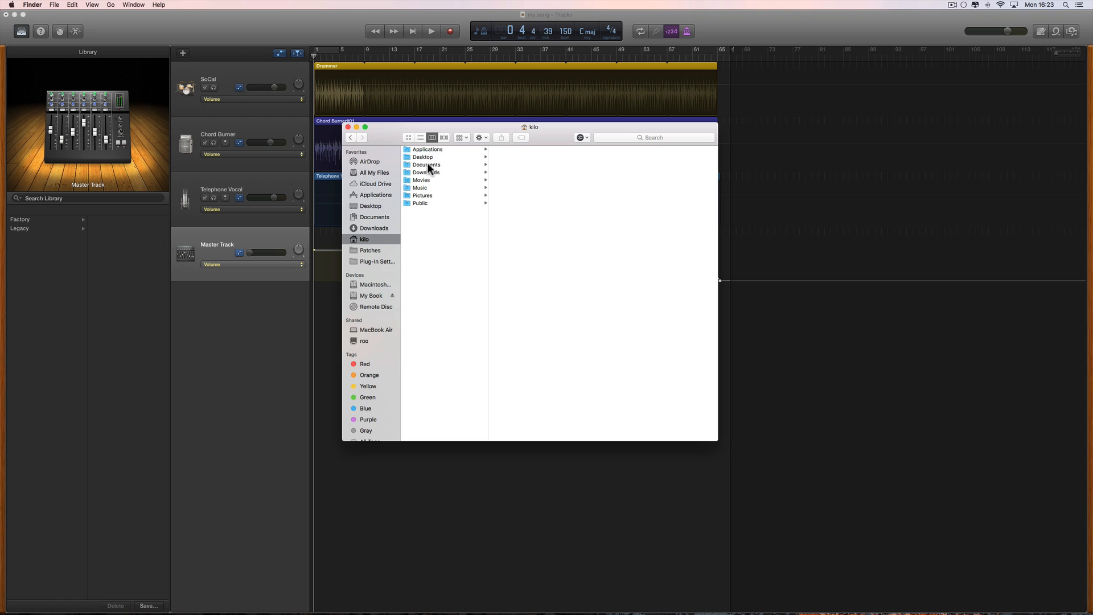
# - Locate the exported "my song" MP3 in the GarageBand folder inside Music, and close the Finder window
pyautogui.click(422, 188)
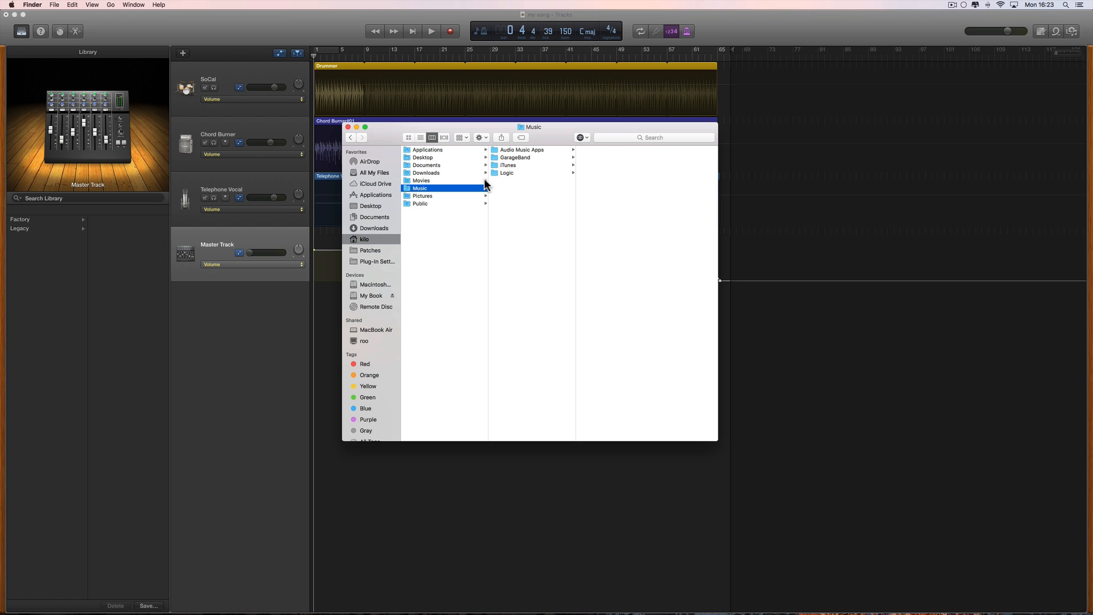
pyautogui.click(503, 157)
pyautogui.click(617, 157)
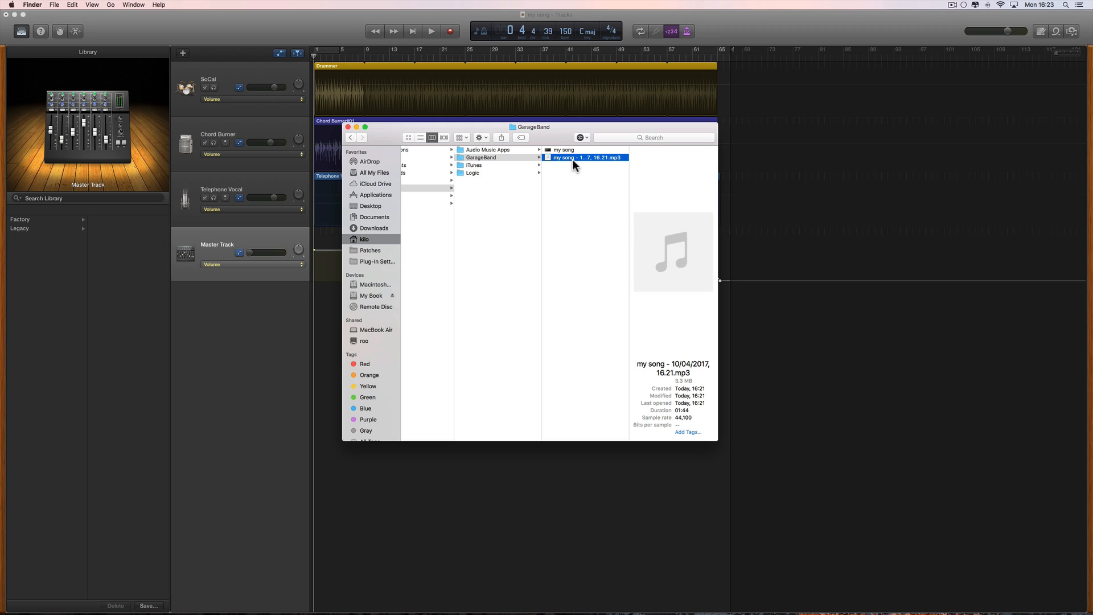
pyautogui.press('Return')
pyautogui.hscroll(-1, 572, 205)
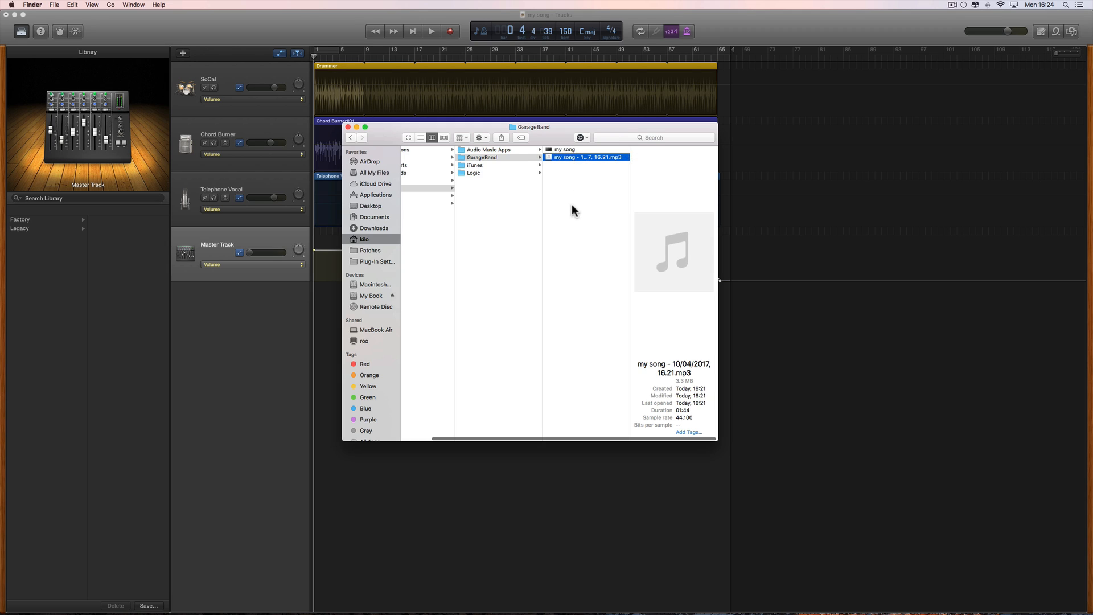
pyautogui.click(348, 127)
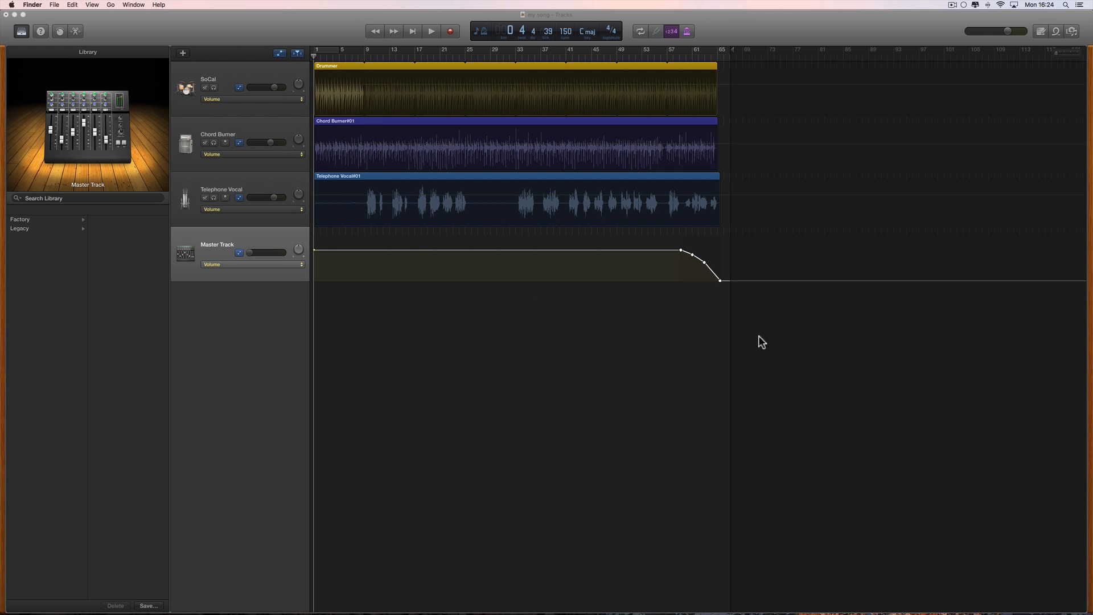